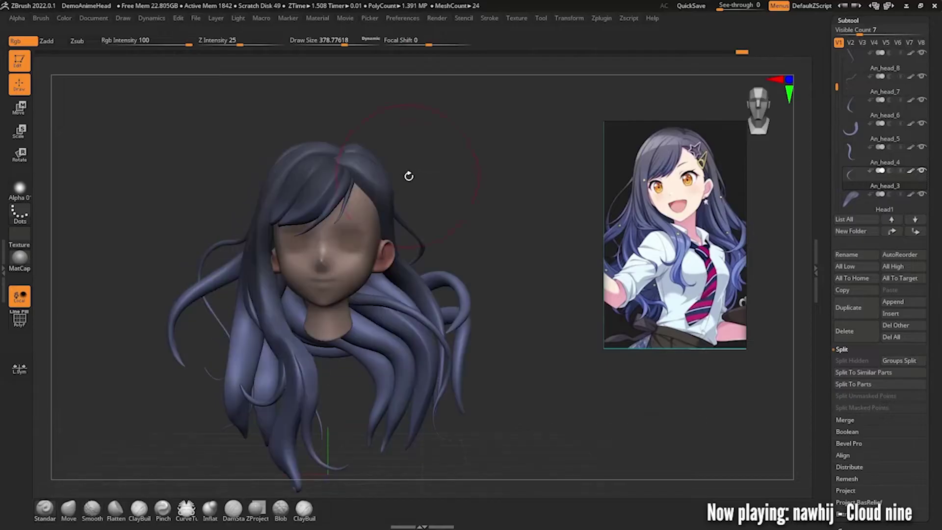
Orbit and zoom around the blue-grey anime hair to inspect it from several angles.
left_click_drag(198, 196, 259, 202)
left_click_drag(255, 149, 545, 177)
scroll(555, 167, "up", 3)
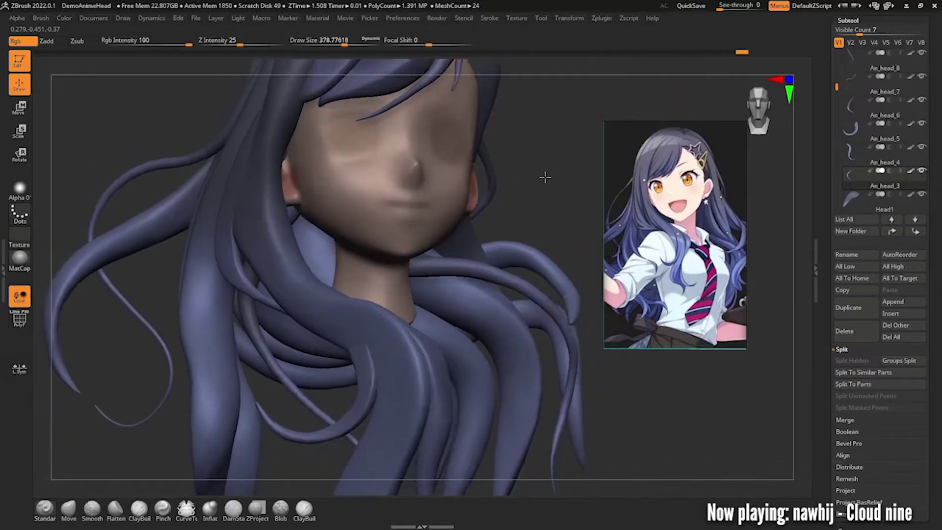
scroll(545, 177, "down", 3)
left_click_drag(469, 181, 538, 178)
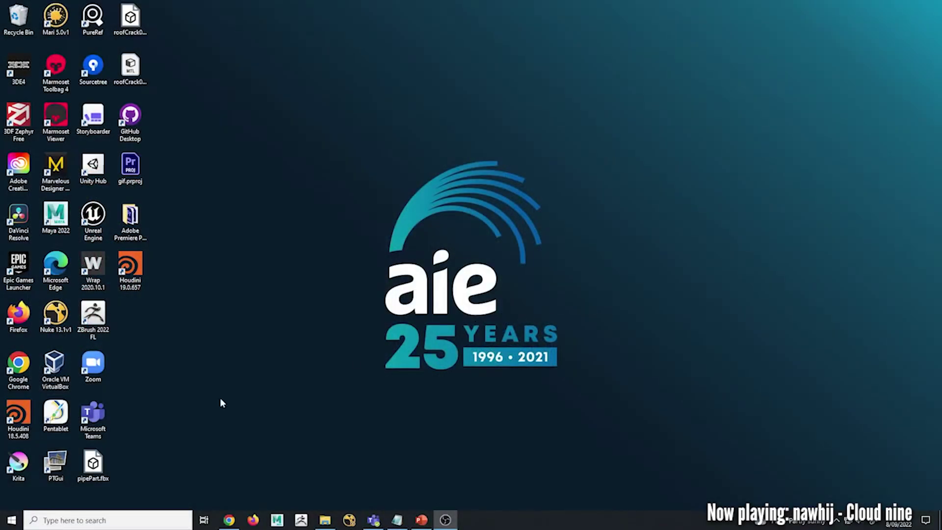
Launch Krita, create a new document and drop in the anime reference image as a new layer.
left_click(15, 467)
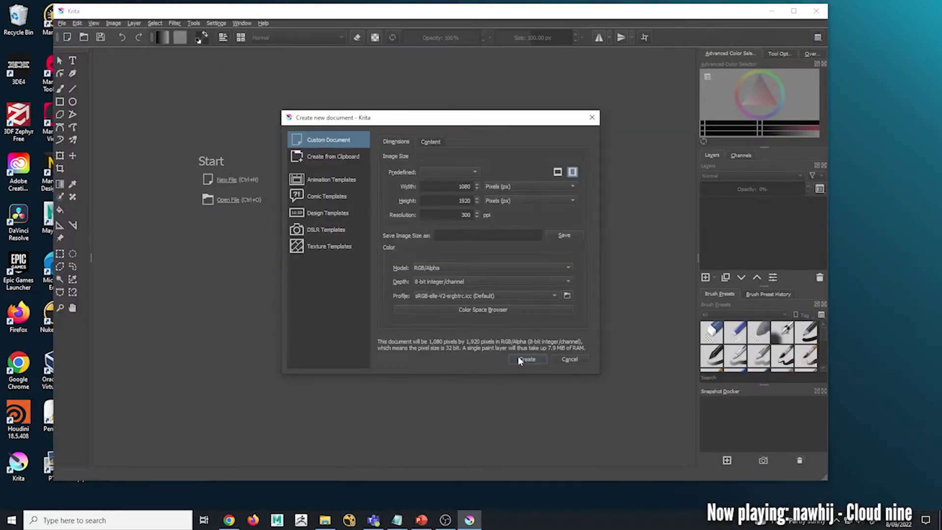
left_click(525, 360)
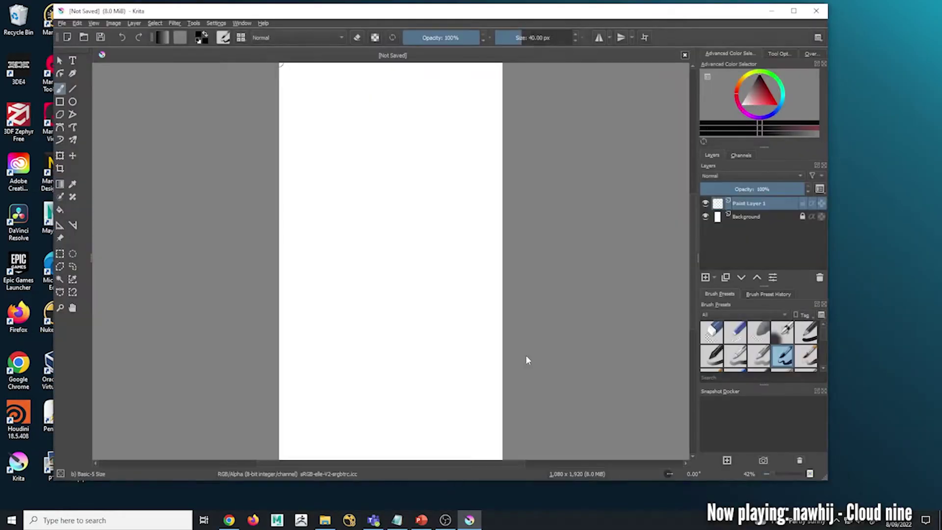
left_click(325, 519)
left_click_drag(818, 93, 358, 229)
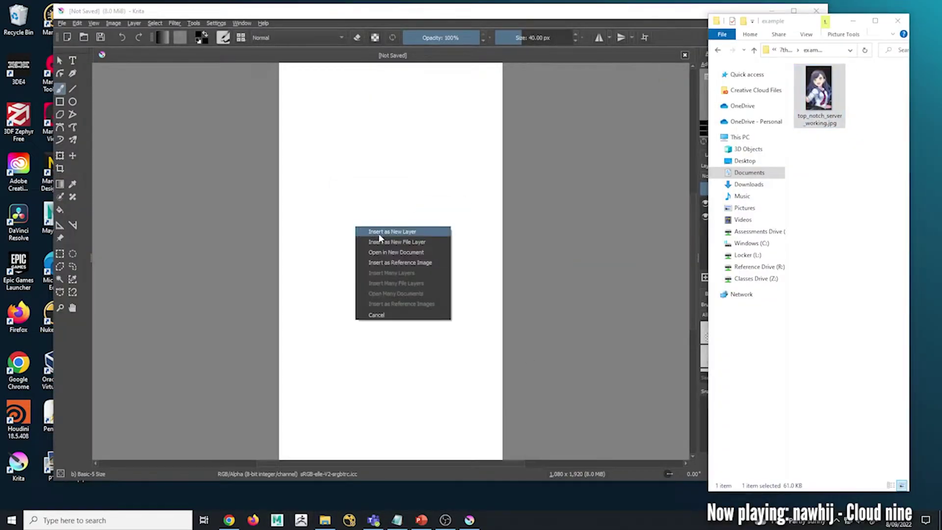
left_click(378, 232)
Scale the reference to fill the canvas under Paint Layer 1 and ready a ~198 px freehand brush.
left_click(59, 155)
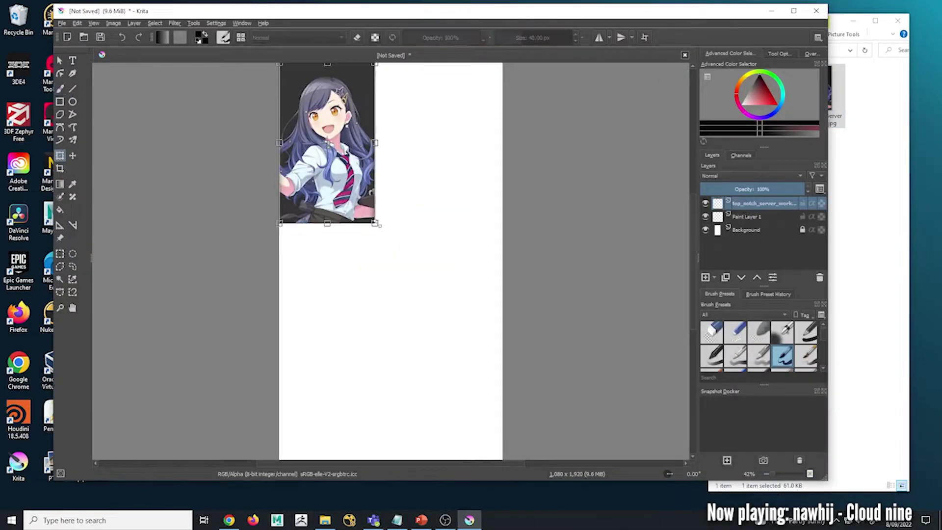
left_click_drag(374, 222, 501, 436)
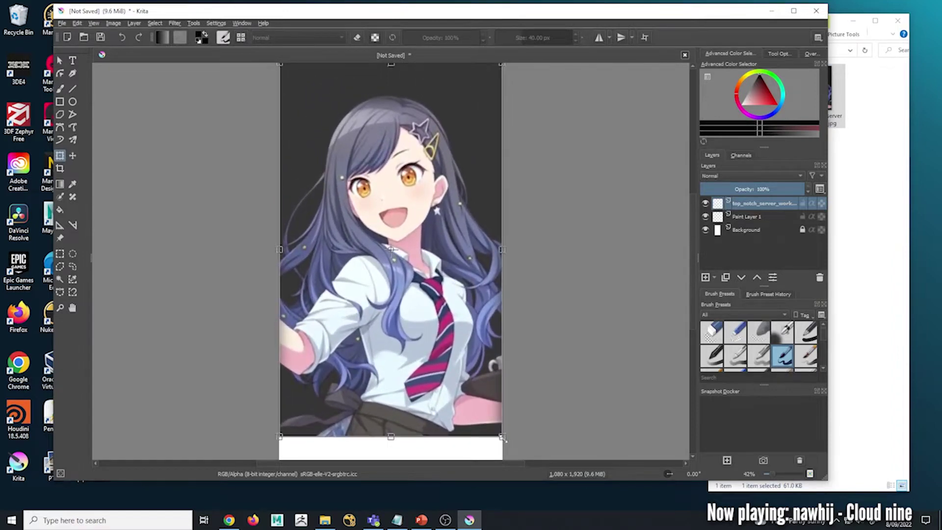
left_click_drag(763, 203, 761, 217)
left_click(753, 203)
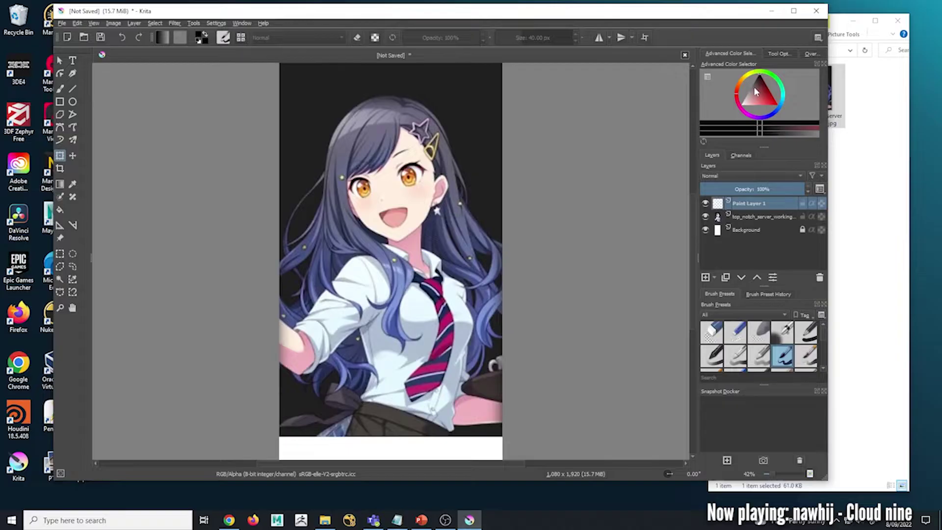
key("b")
left_click(760, 74)
Paint green over the bangs, then yellow and red on new layers for the left and right sections.
left_click(776, 105)
mouse_move(521, 37)
left_mouse_down()
mouse_move(554, 38)
mouse_move(539, 37)
left_mouse_up()
left_click_drag(395, 111, 351, 187)
left_click(705, 277)
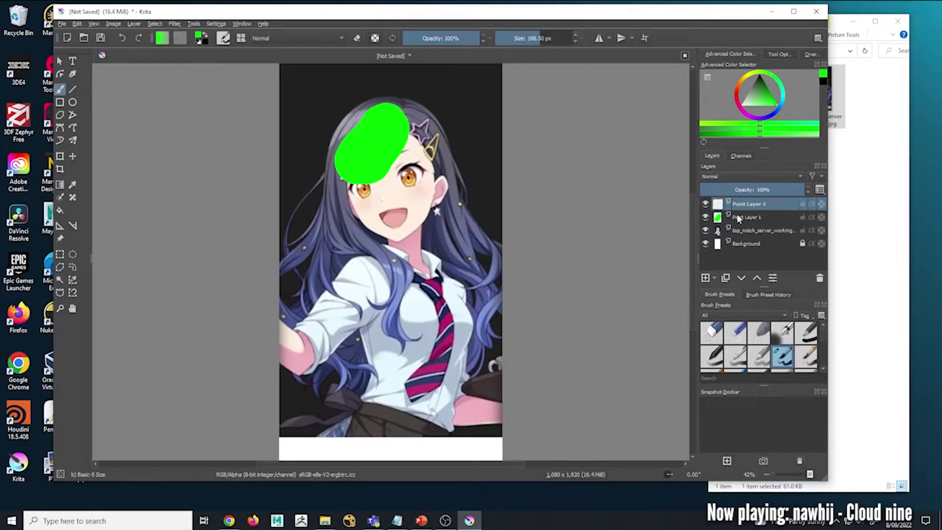
left_click(768, 83)
mouse_move(377, 108)
left_mouse_down()
mouse_move(339, 157)
mouse_move(402, 338)
mouse_move(459, 167)
mouse_move(483, 265)
left_mouse_up()
left_click(705, 278)
left_click(756, 98)
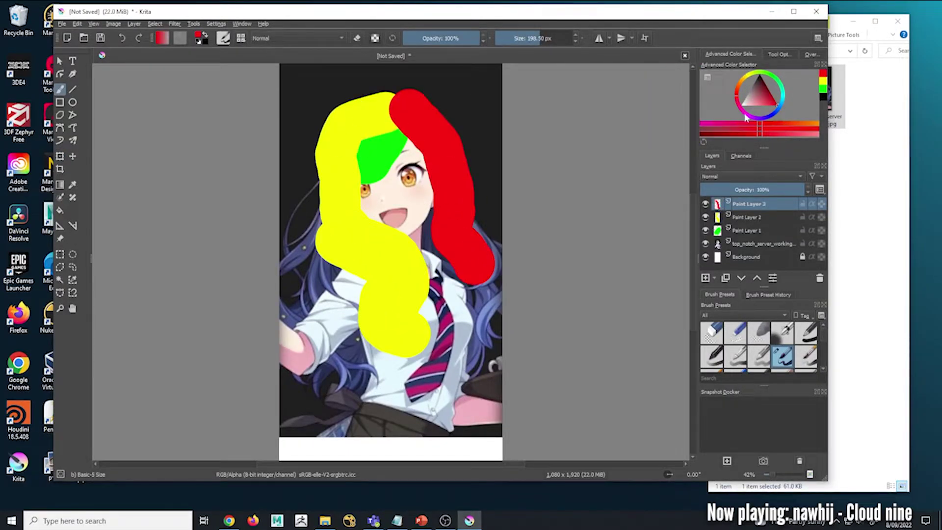
left_click_drag(421, 201, 466, 378)
Lower layer opacity and paint semi-transparent magenta and blue over the lower hair and hair ends.
left_click_drag(736, 236, 707, 235)
left_click(765, 88)
left_click_drag(358, 236, 314, 392)
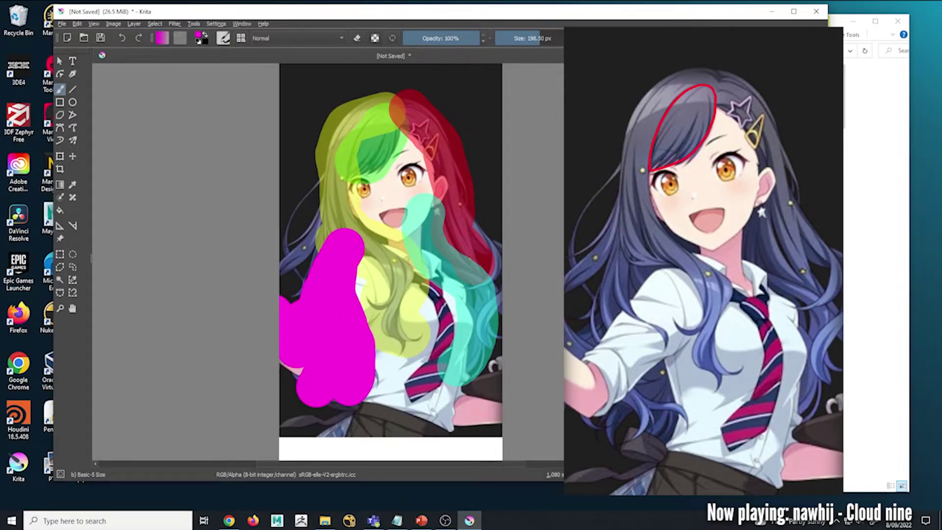
left_click_drag(736, 235, 707, 235)
left_click(765, 88)
left_click_drag(339, 221, 290, 275)
left_click_drag(478, 206, 479, 275)
left_click_drag(779, 190, 755, 190)
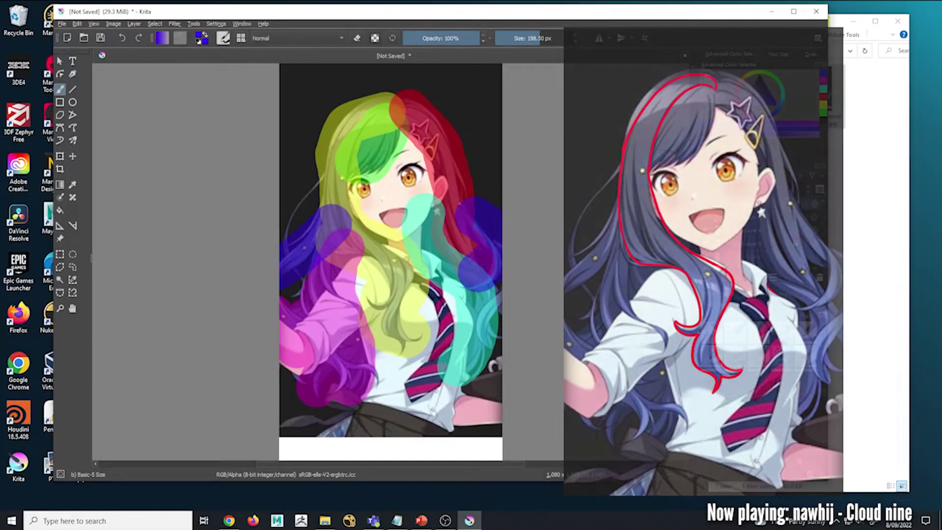
With a smaller eraser, trim the green, yellow and red overspill back to the hair edges.
key("e")
scroll(422, 241, "up", 4, "ctrl")
key("bracketleft")
key("bracketleft")
mouse_move(422, 241)
left_mouse_down()
mouse_move(318, 274)
mouse_move(336, 143)
mouse_move(447, 120)
left_mouse_up()
key("bracketleft")
key("bracketleft")
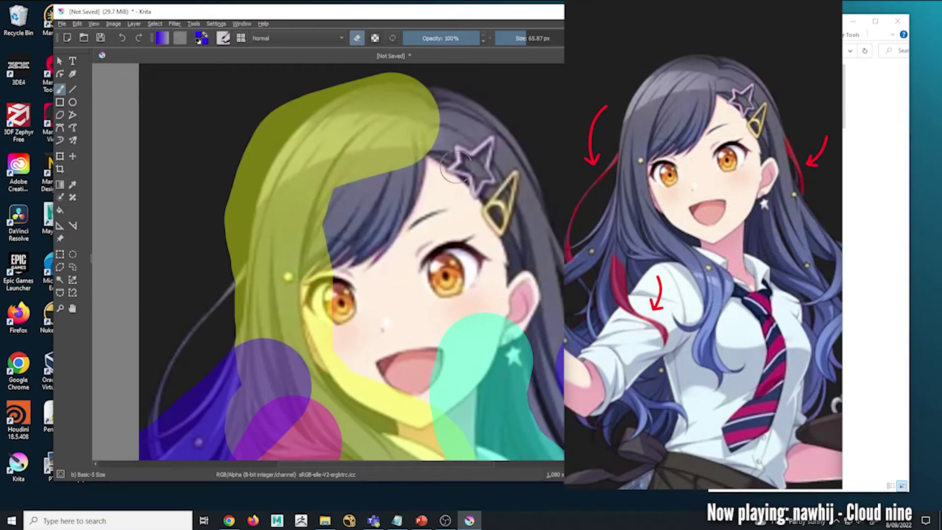
mouse_move(314, 295)
left_mouse_down()
mouse_move(402, 133)
mouse_move(347, 73)
left_mouse_up()
left_click_drag(274, 147, 225, 255)
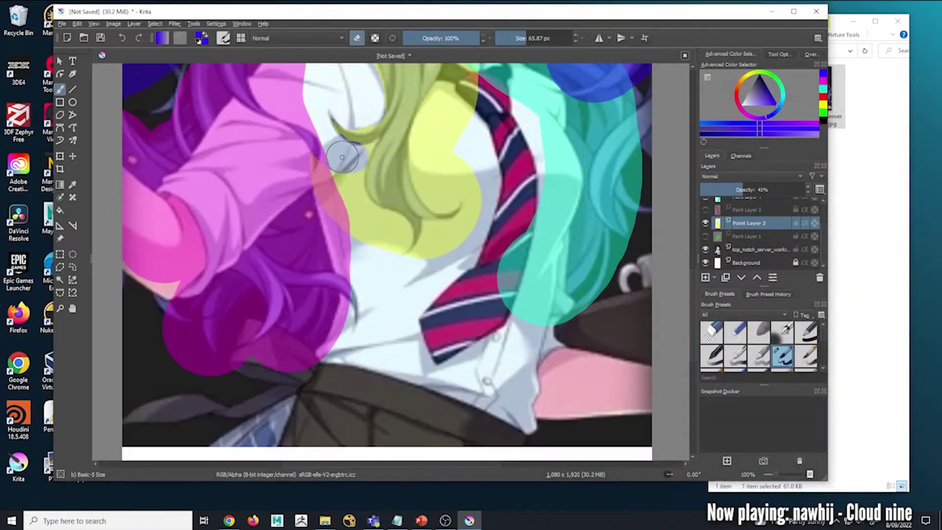
mouse_move(342, 157)
left_mouse_down()
mouse_move(352, 193)
mouse_move(441, 230)
left_mouse_up()
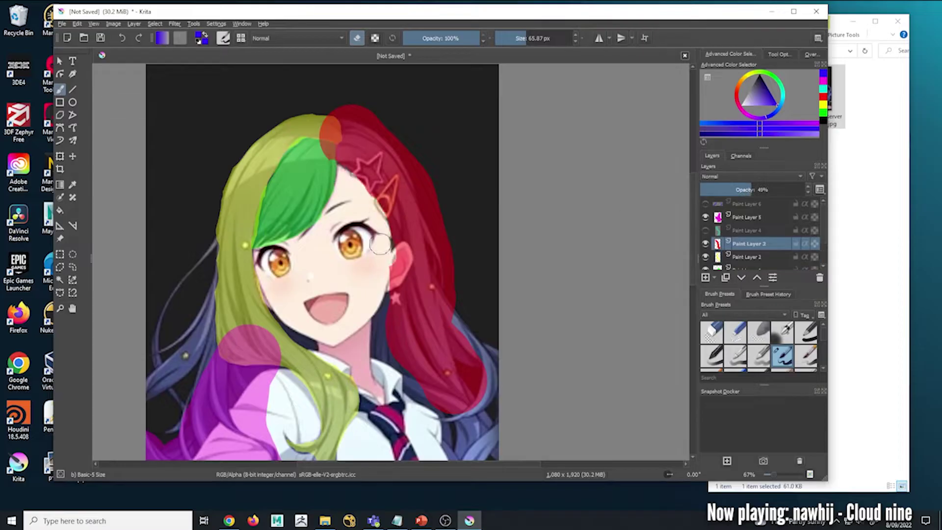
mouse_move(380, 244)
left_mouse_down()
mouse_move(374, 117)
mouse_move(424, 187)
mouse_move(448, 280)
mouse_move(404, 392)
left_mouse_up()
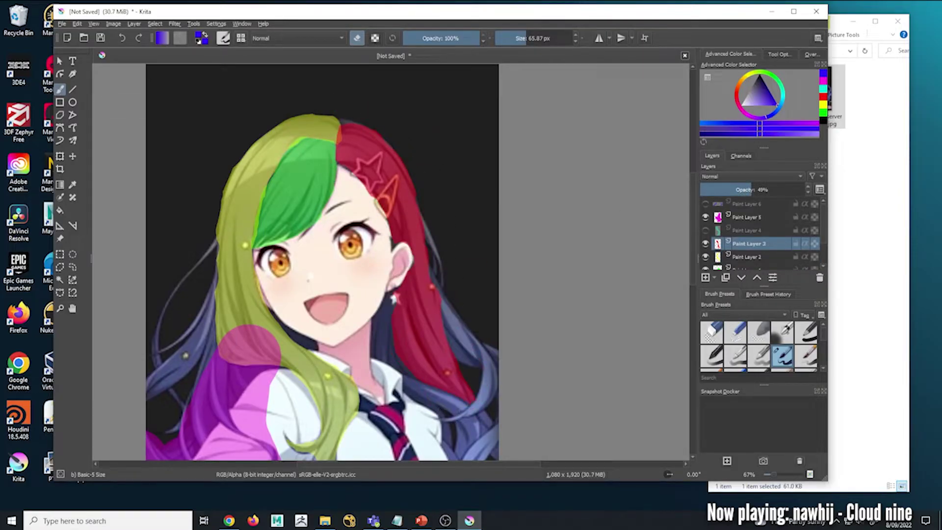
Show Paint Layer 4 and erase teal, magenta and blue overpaint along the hair edges.
left_click(705, 230)
left_click(748, 230)
mouse_move(402, 279)
left_mouse_down()
mouse_move(450, 377)
mouse_move(493, 414)
left_mouse_up()
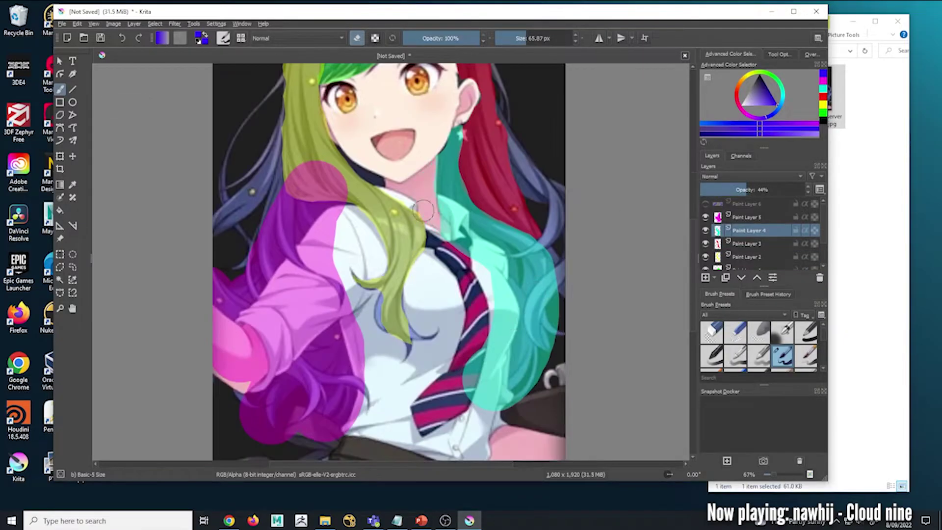
mouse_move(437, 206)
left_mouse_down()
mouse_move(501, 290)
mouse_move(486, 377)
mouse_move(510, 404)
left_mouse_up()
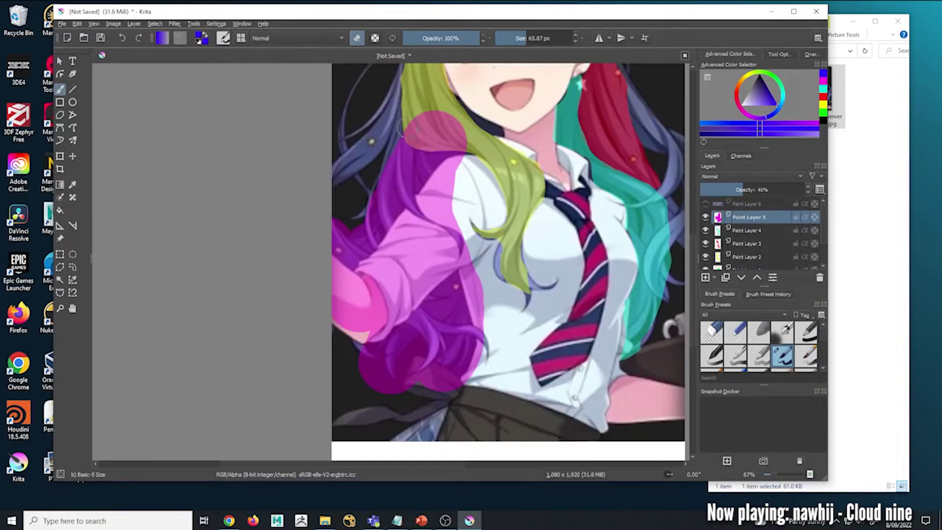
left_click_drag(466, 115, 410, 155)
mouse_move(361, 277)
left_mouse_down()
mouse_move(456, 175)
mouse_move(464, 338)
mouse_move(445, 386)
mouse_move(459, 369)
mouse_move(478, 379)
left_mouse_up()
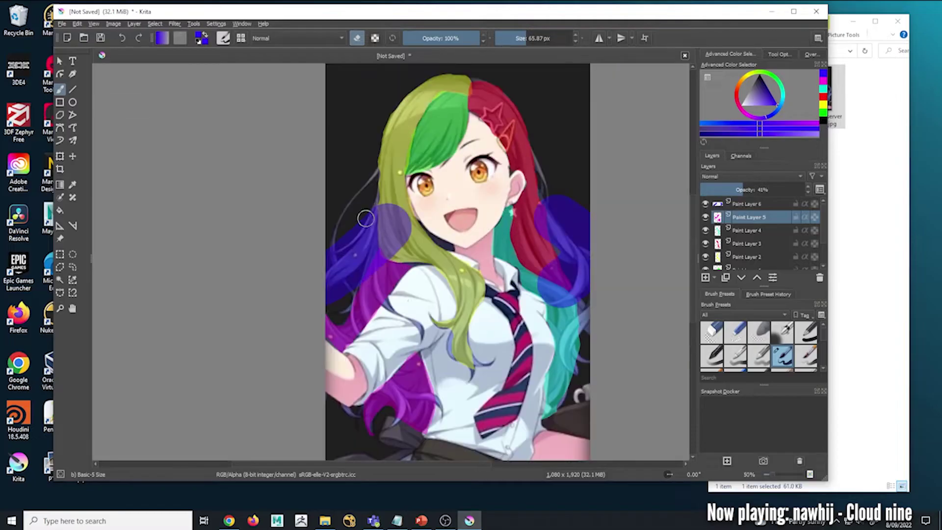
left_click_drag(545, 220, 555, 265)
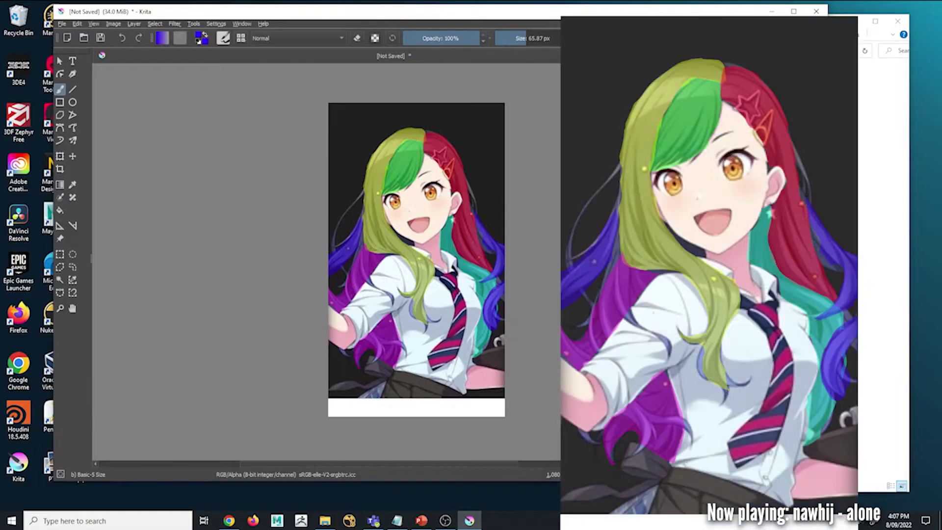
Export the image as a JPEG named Top_notch_server_v2 with default JPEG settings.
left_click(62, 23)
left_click(88, 108)
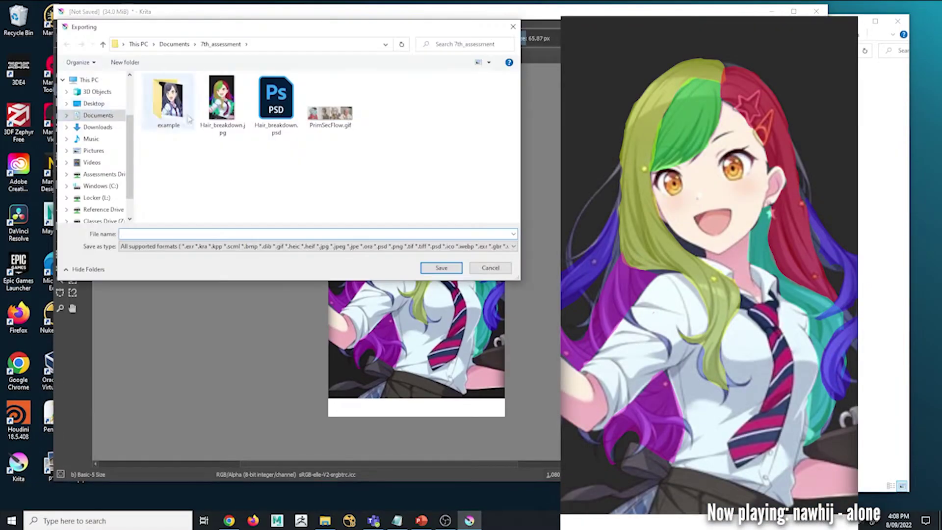
type("Top_not")
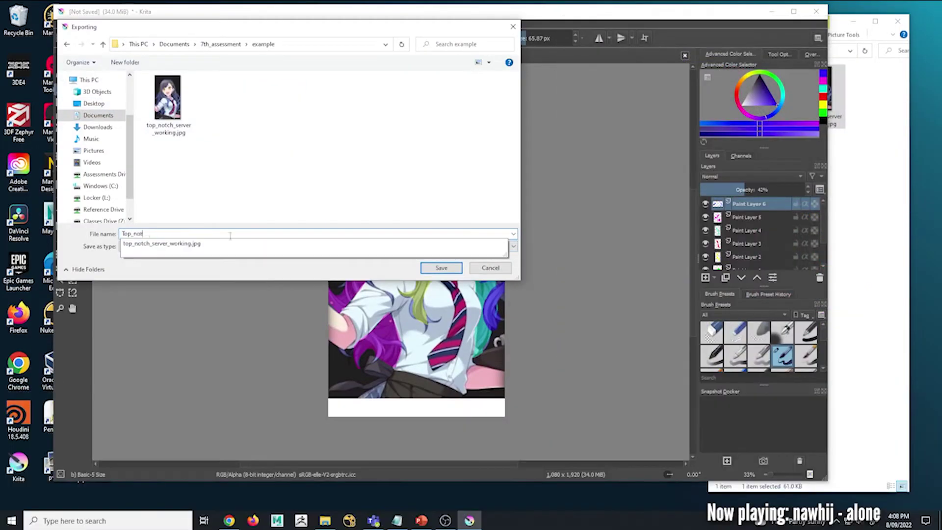
type("ch_server_v2")
key("Return")
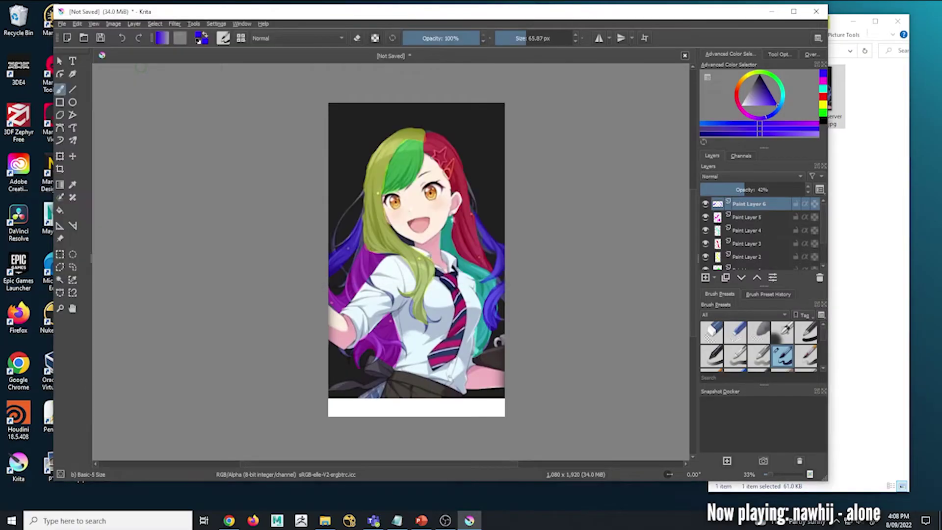
key("Return")
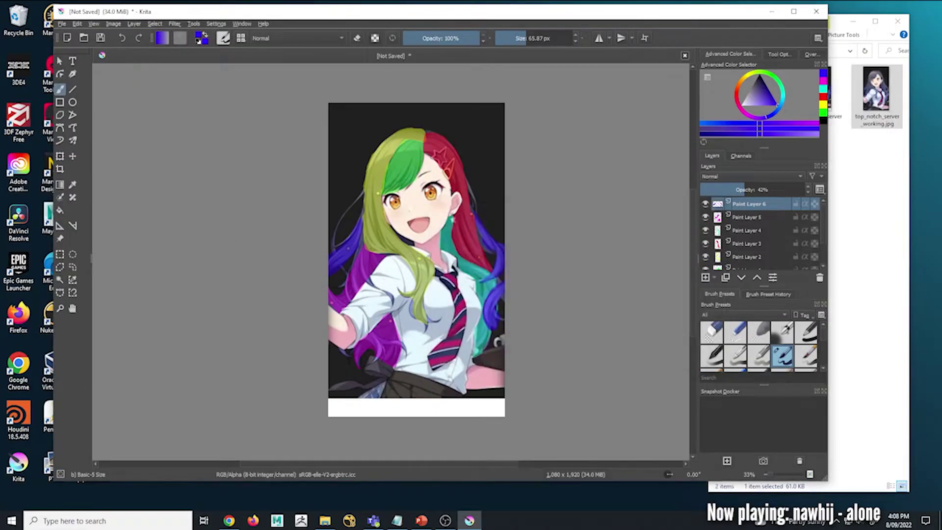
Close Krita without saving and open the exported JPEG to check it.
left_click(816, 11)
left_click(420, 265)
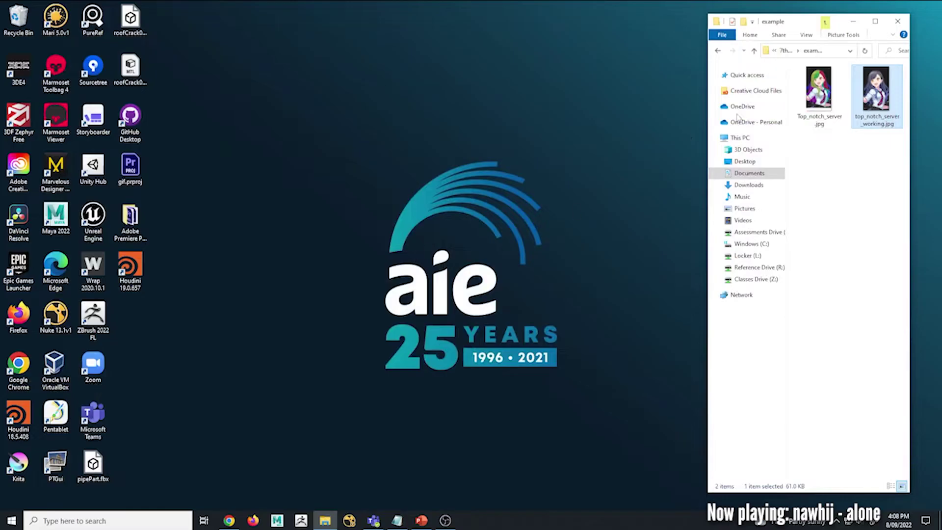
double_click(818, 89)
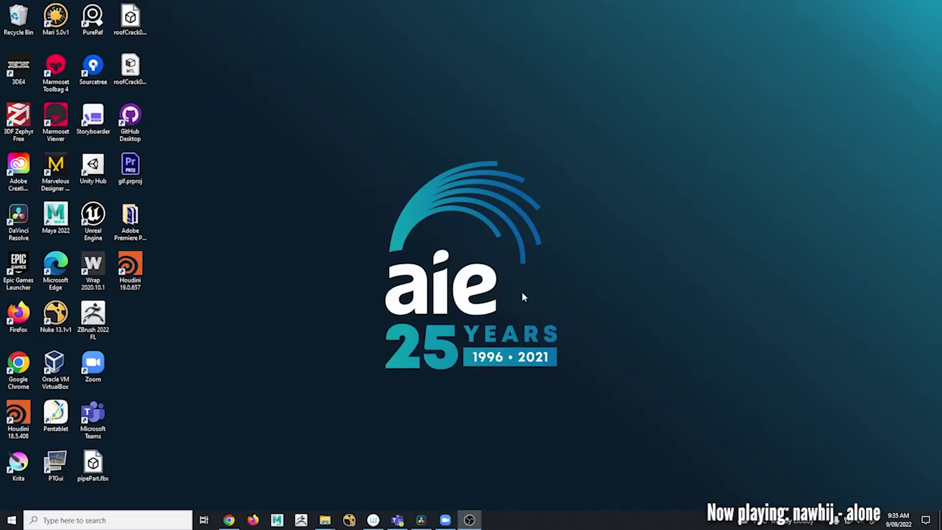
Launch PureRef and set its reference board to stay always on top.
left_click(104, 520)
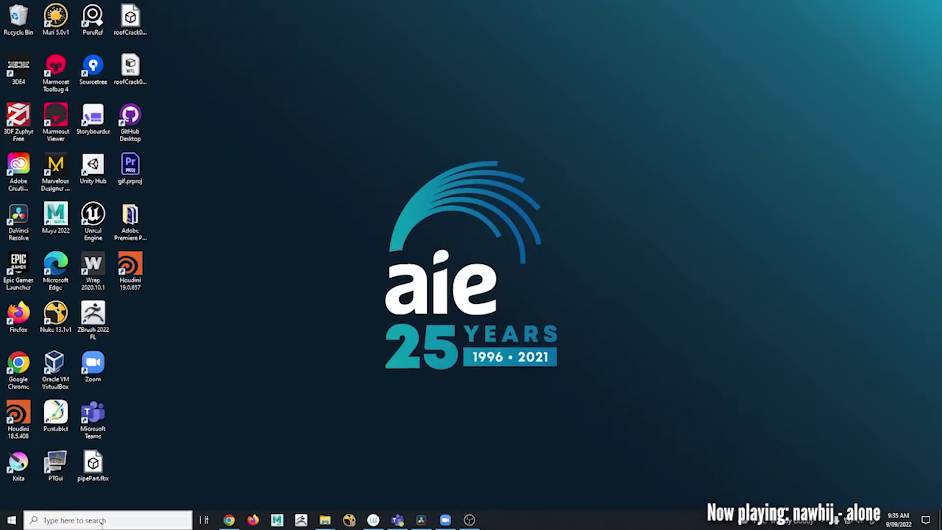
type("Pure")
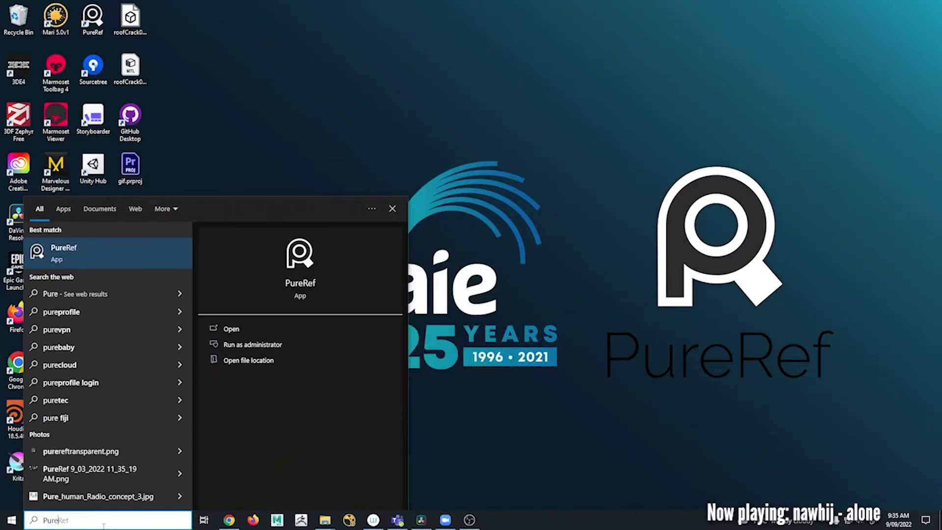
left_click(245, 328)
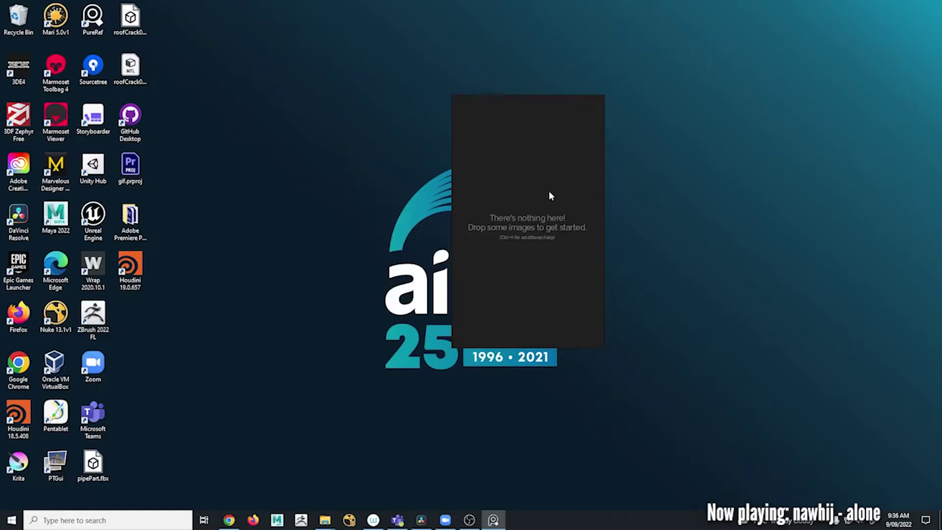
left_click_drag(548, 194, 499, 223)
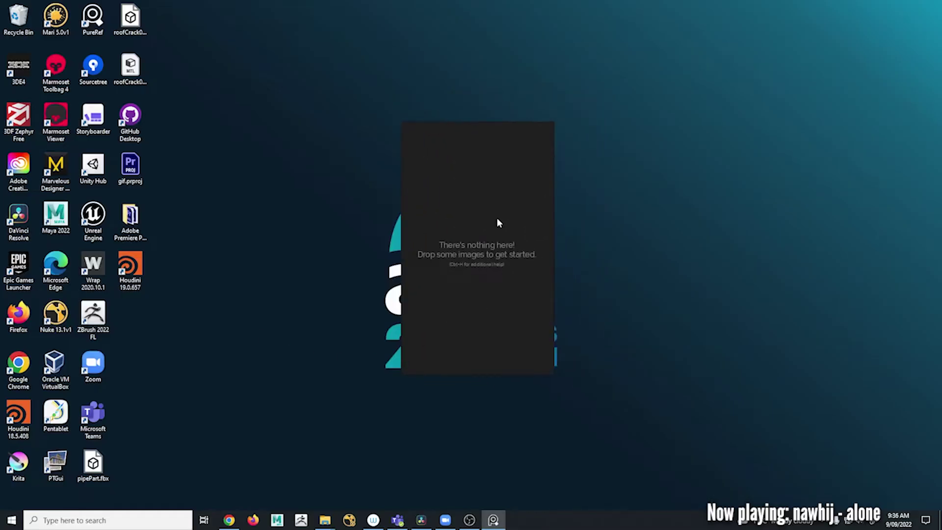
key("ctrl+shift+a")
Move the board right and drop the anime girl reference from the example folder into it.
left_click_drag(528, 201, 663, 178)
mouse_move(325, 519)
left_click(283, 473)
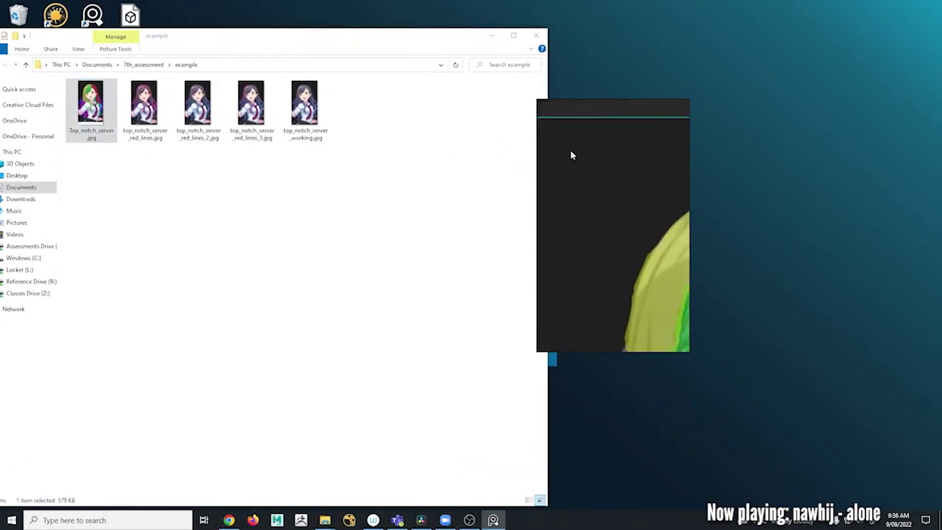
left_click_drag(570, 149, 678, 340)
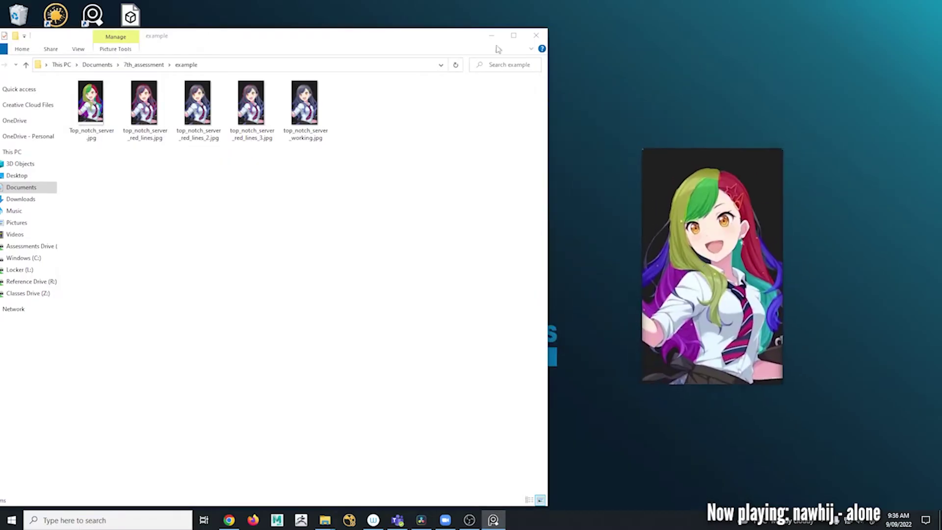
left_click(491, 36)
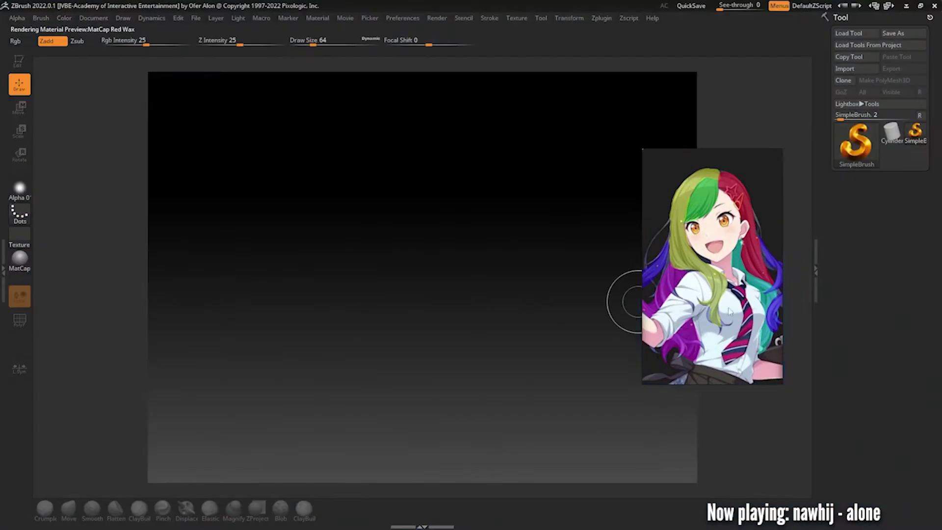
Open DemoAnimeHead.ZPR without saving changes and orbit the bald head to a three-quarter view.
left_click_drag(729, 311, 757, 298)
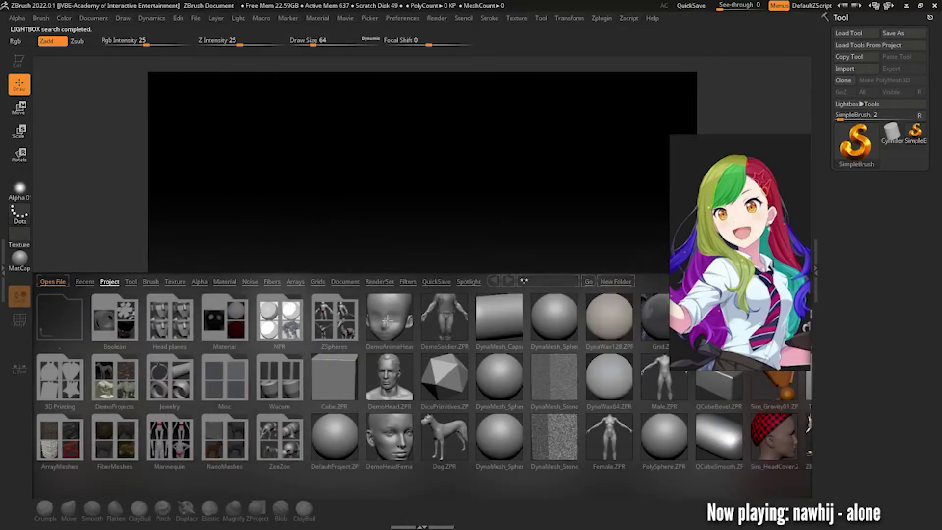
double_click(388, 320)
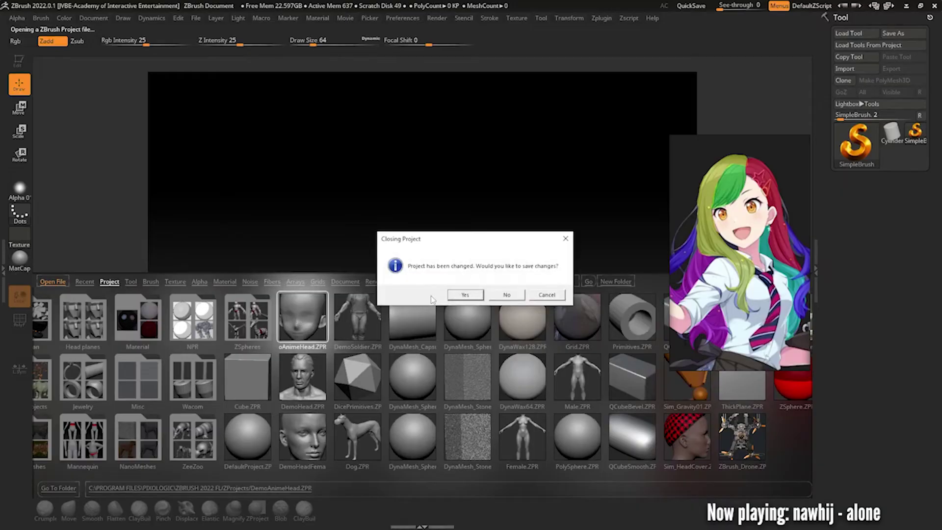
left_click(492, 295)
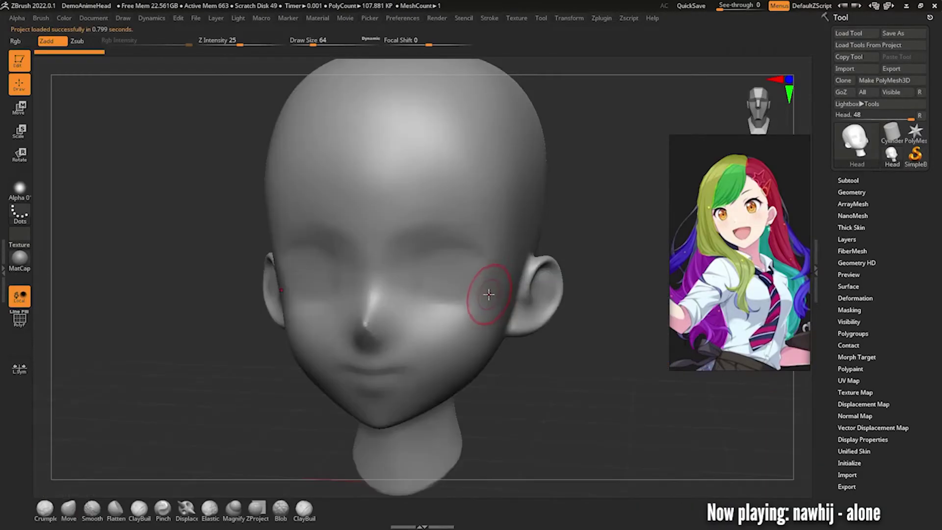
left_click_drag(617, 222, 570, 192)
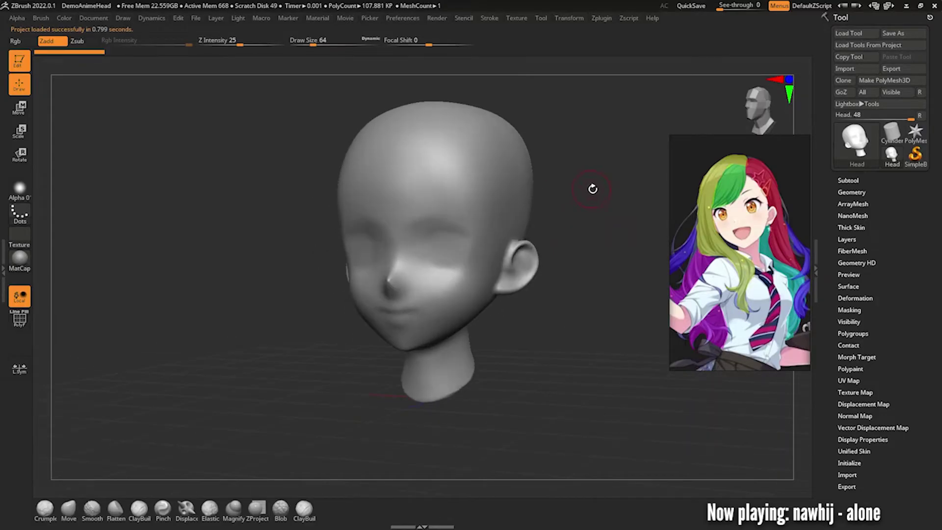
left_click_drag(579, 168, 569, 180)
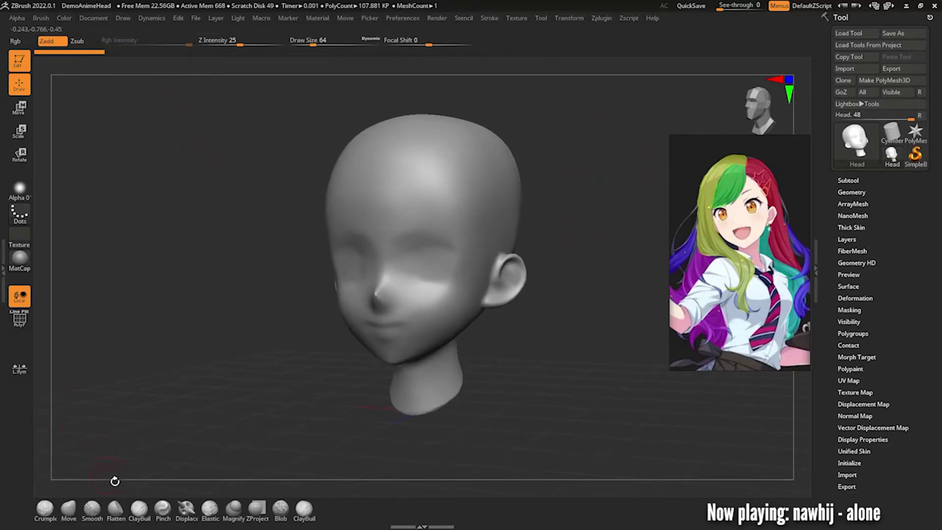
Select the CurveTube brush, draw a trial tube on the head, then undo it.
left_click(117, 510)
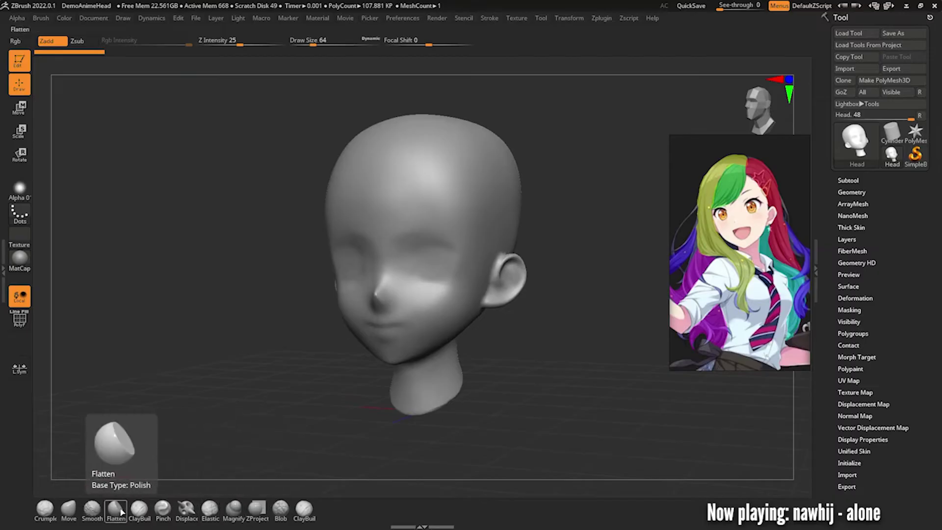
left_click(186, 510)
key("b")
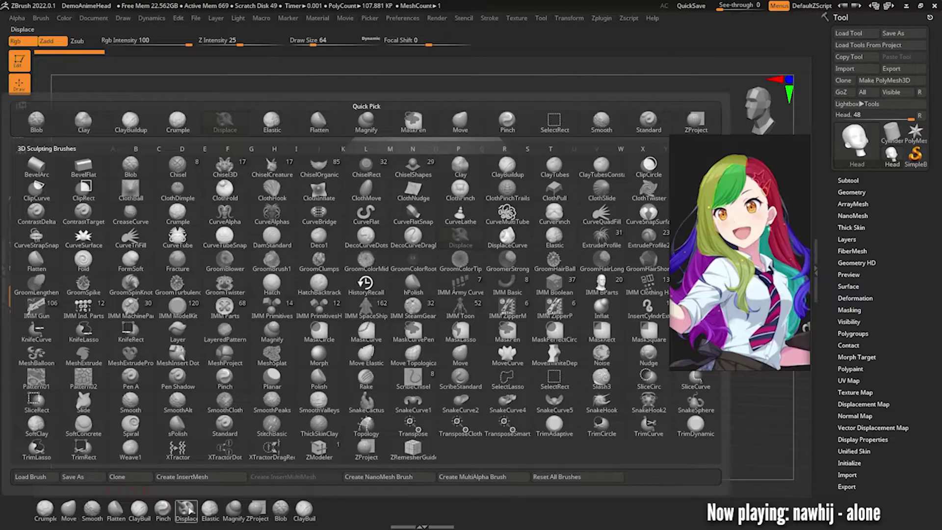
left_click(177, 236)
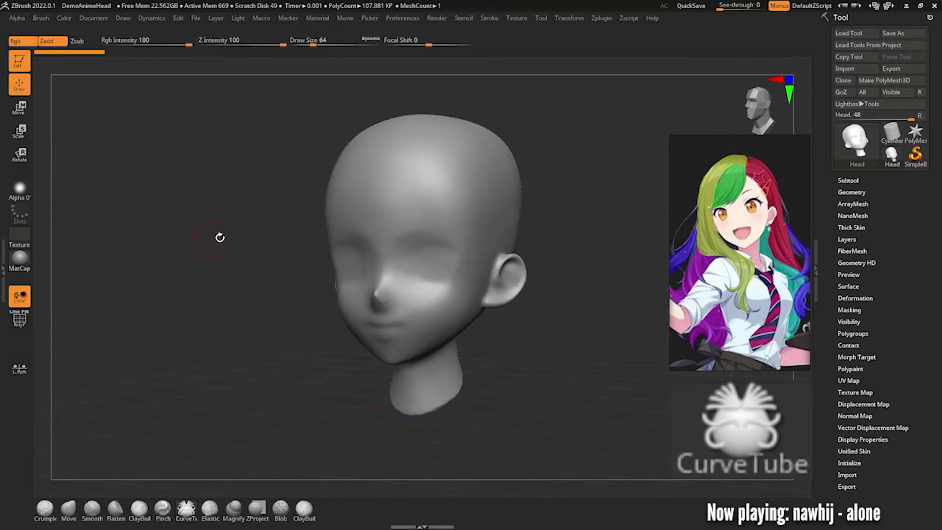
left_click(847, 178)
left_click_drag(566, 112, 564, 129)
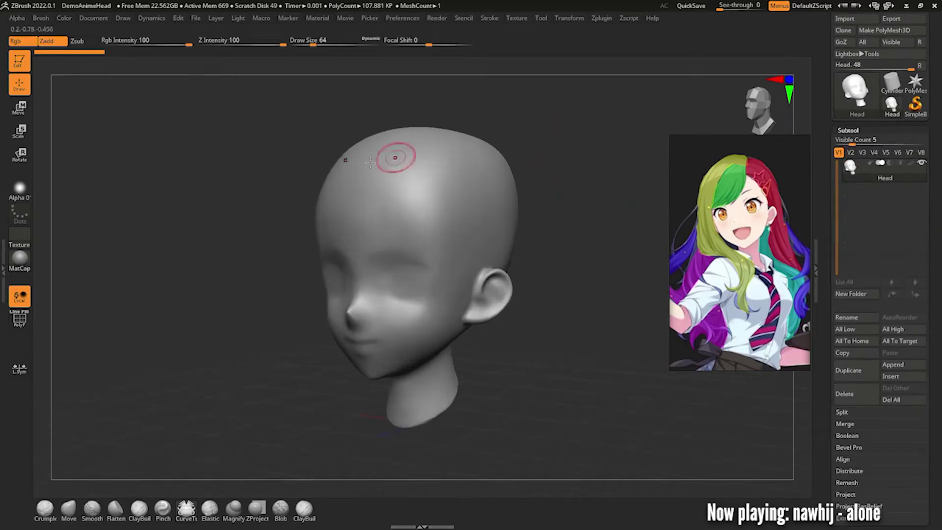
left_click(339, 438)
key("ctrl+z")
Turn off Activate Symmetry and draw a single hair curve from the crown down the side of the head.
left_click(564, 18)
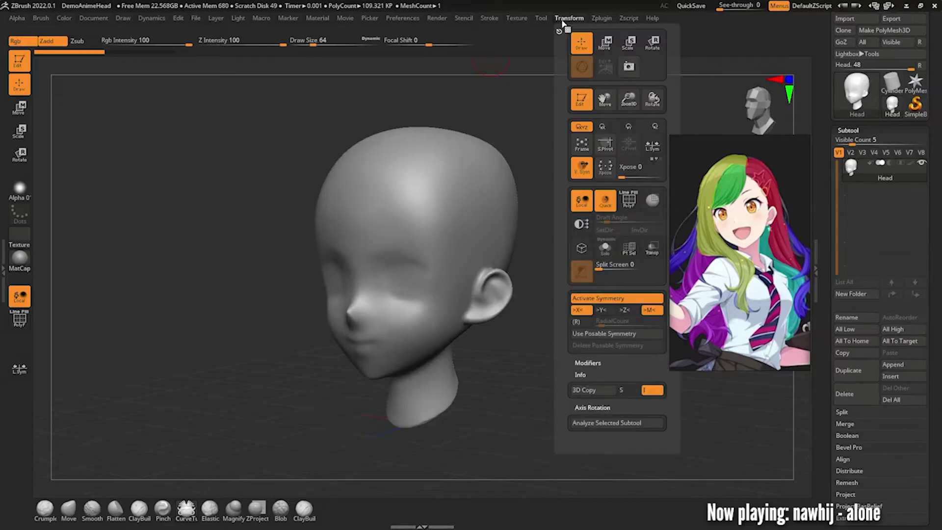
left_click(612, 299)
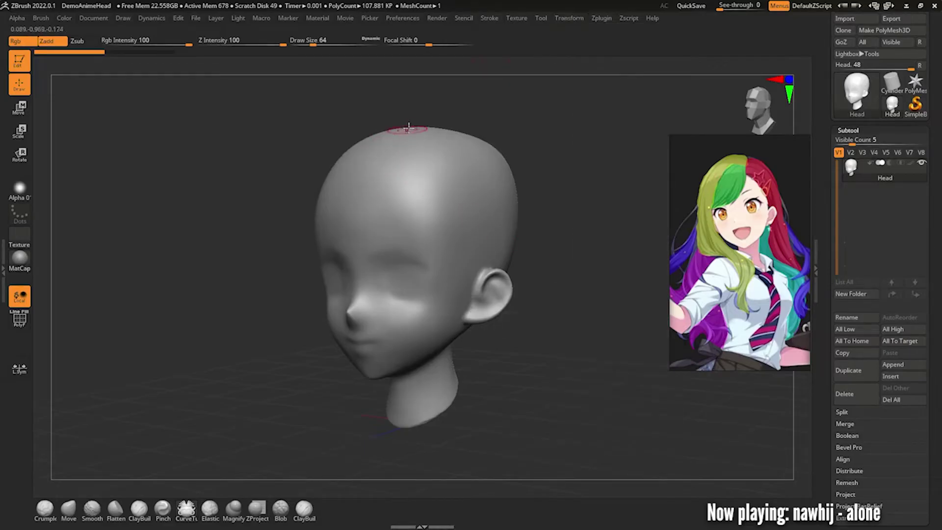
left_click_drag(331, 365, 337, 405)
left_click_drag(244, 265, 216, 270)
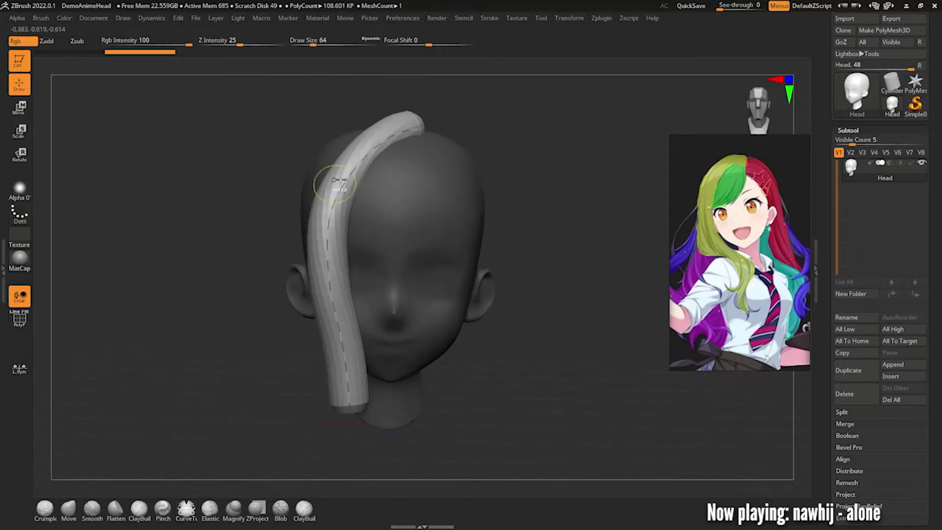
key("ctrl+z")
left_click_drag(377, 431, 379, 432)
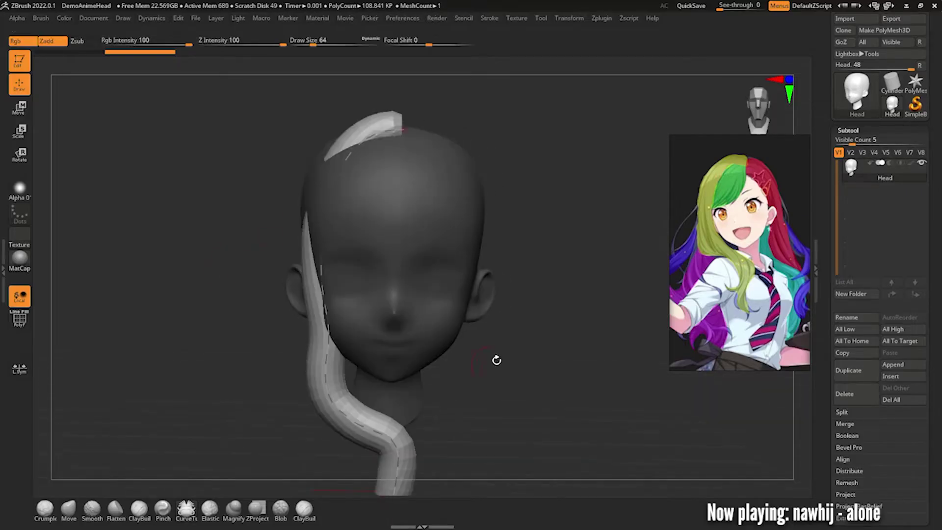
mouse_move(495, 360)
left_mouse_down()
mouse_move(519, 353)
mouse_move(549, 319)
mouse_move(575, 244)
mouse_move(538, 259)
left_mouse_up()
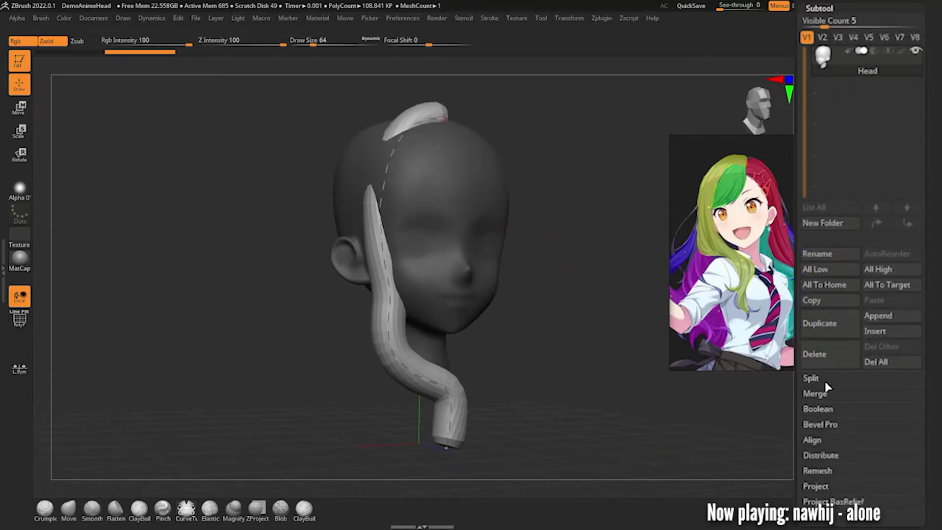
Split the mesh with Split To Parts and select the new hair tube subtool.
left_click(850, 381)
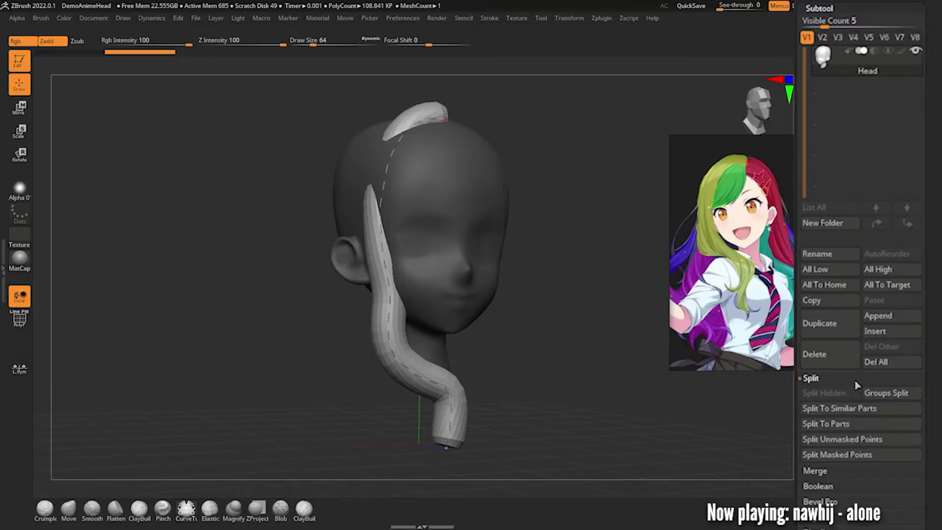
left_click(856, 422)
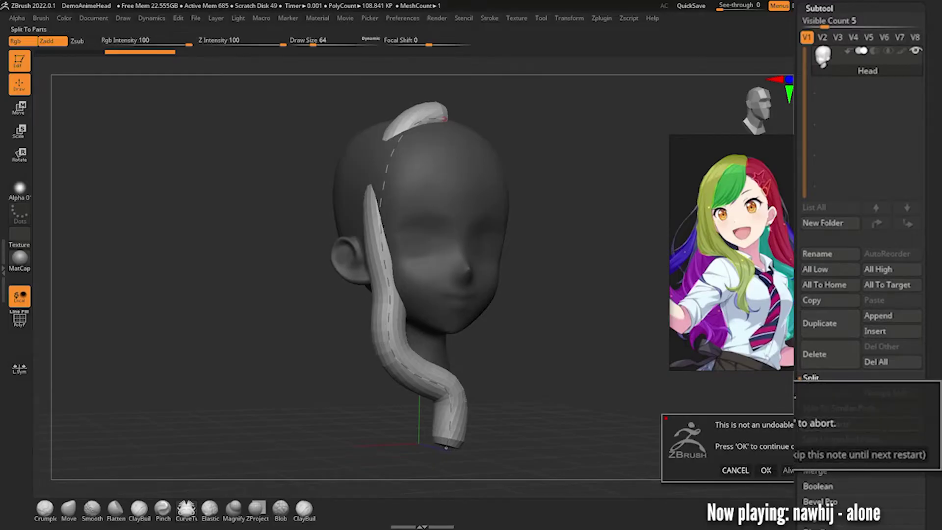
left_click(766, 469)
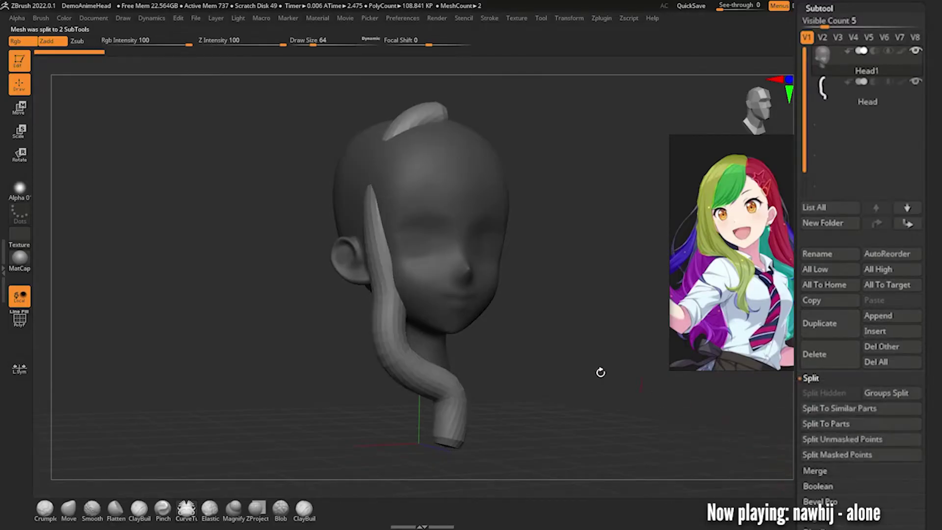
left_click_drag(569, 320, 569, 333)
left_click(858, 97)
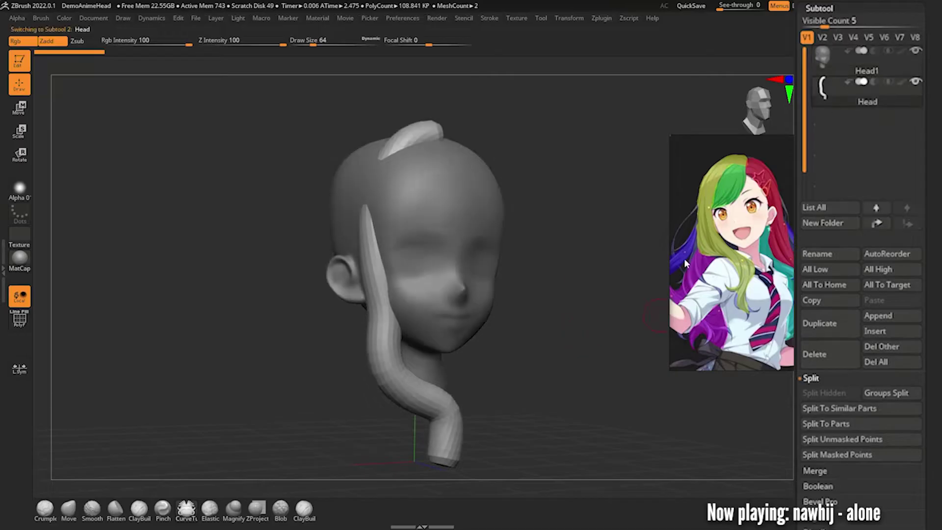
Switch to an enlarged Move brush and orbit the hair into a three-quarter view.
key("w")
mouse_move(515, 336)
left_mouse_down()
mouse_move(514, 294)
mouse_move(420, 210)
mouse_move(491, 171)
left_mouse_up()
key("b")
key("m")
key("v")
mouse_move(545, 107)
left_mouse_down()
mouse_move(404, 157)
mouse_move(275, 461)
mouse_move(330, 190)
mouse_move(369, 187)
left_mouse_up()
left_click_drag(534, 367, 396, 204)
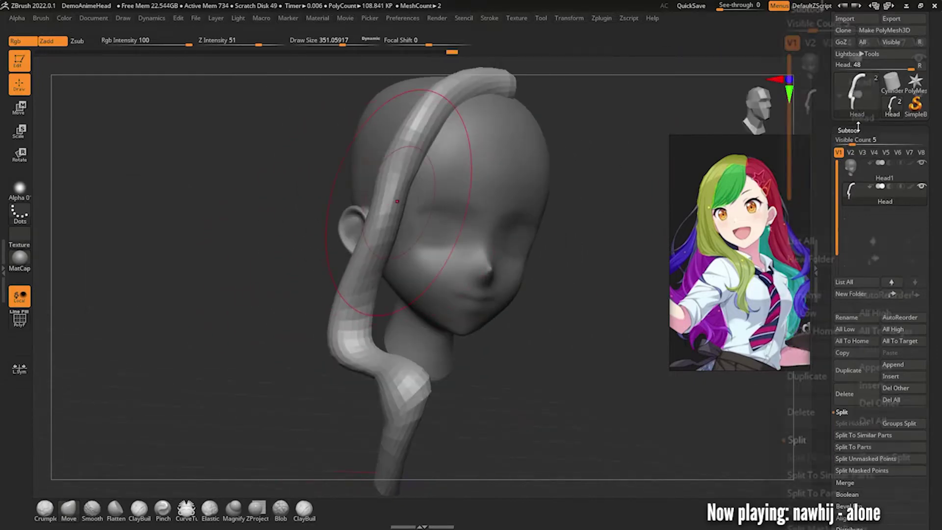
left_click(837, 27)
left_click(839, 27)
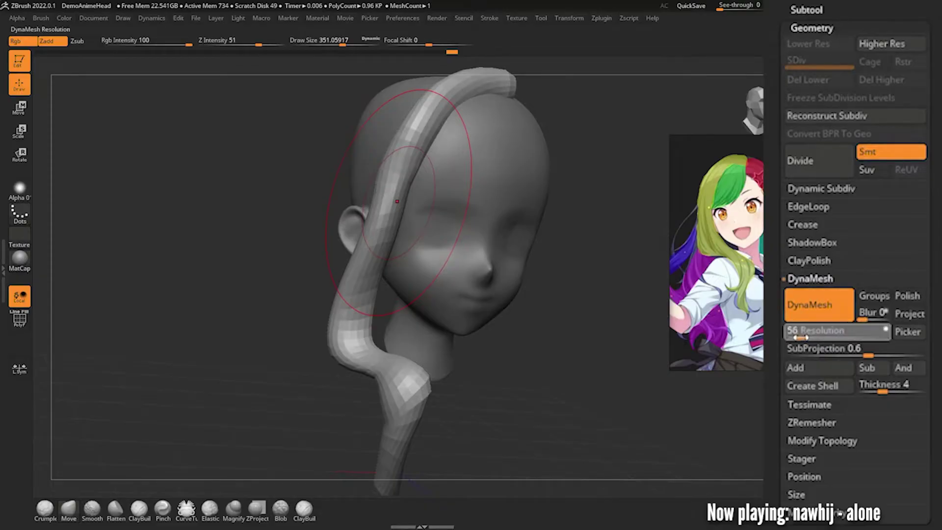
Set DynaMesh resolution to 72 and show the polygon wireframe on the hair.
left_click_drag(803, 337, 796, 337)
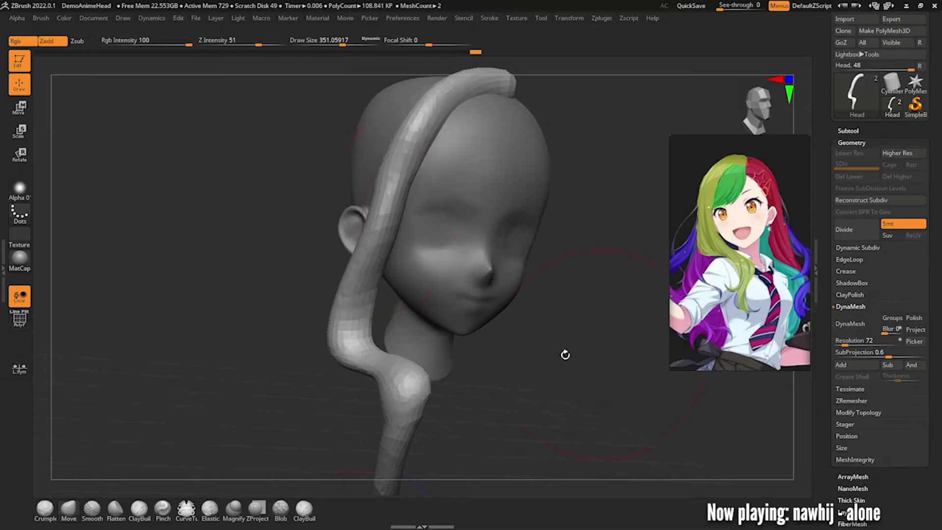
key("shift+f")
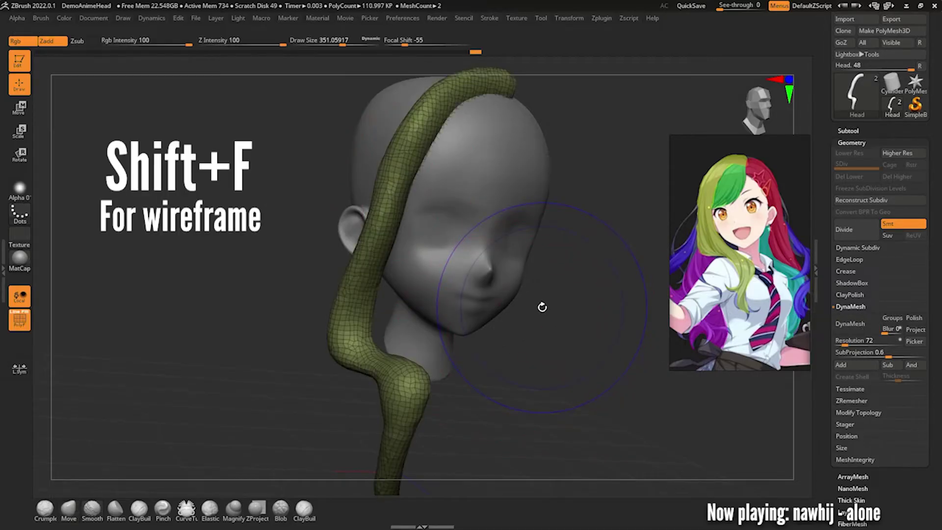
mouse_move(581, 284)
left_mouse_down()
mouse_move(578, 311)
mouse_move(588, 313)
mouse_move(392, 229)
mouse_move(411, 184)
mouse_move(354, 206)
left_mouse_up()
left_click_drag(502, 229, 475, 227)
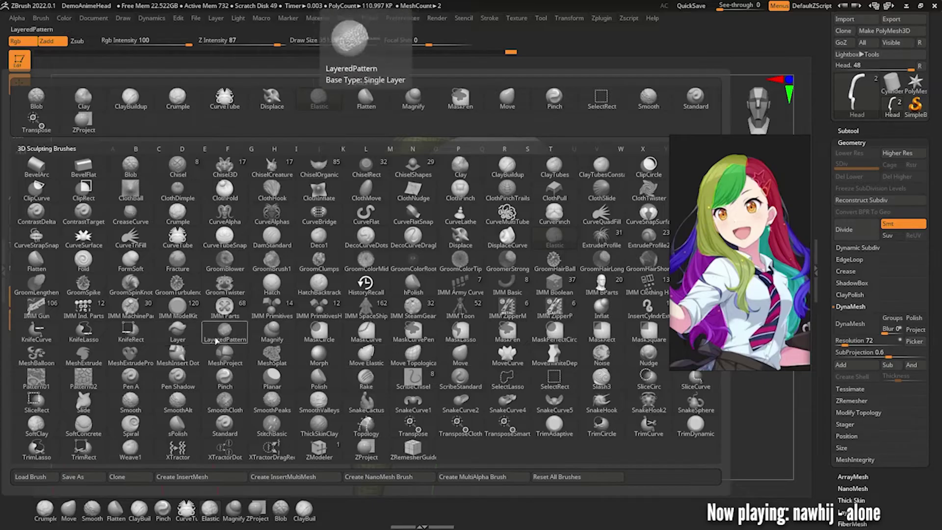
Inflate the lower part of the hair strand at strength 10 and orbit to review it.
key("i")
key("n")
left_click_drag(375, 260, 346, 373)
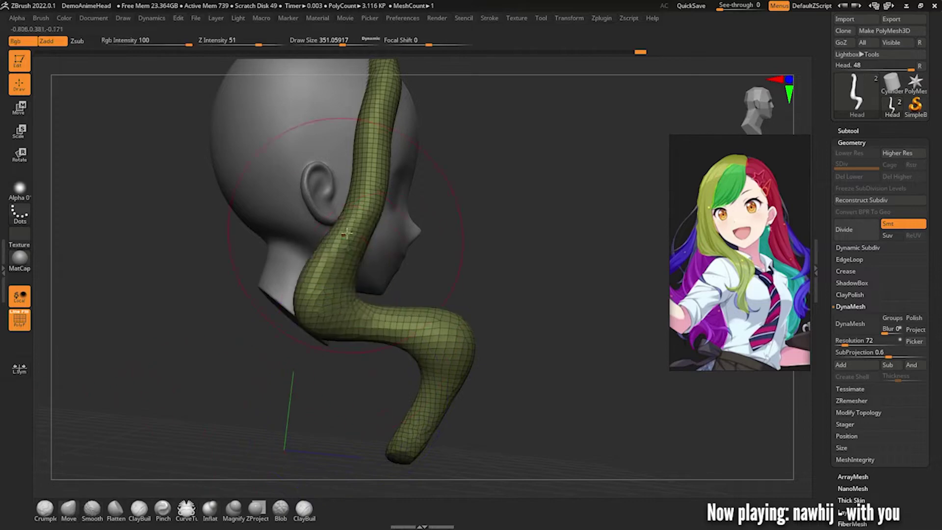
left_click_drag(510, 206, 316, 372)
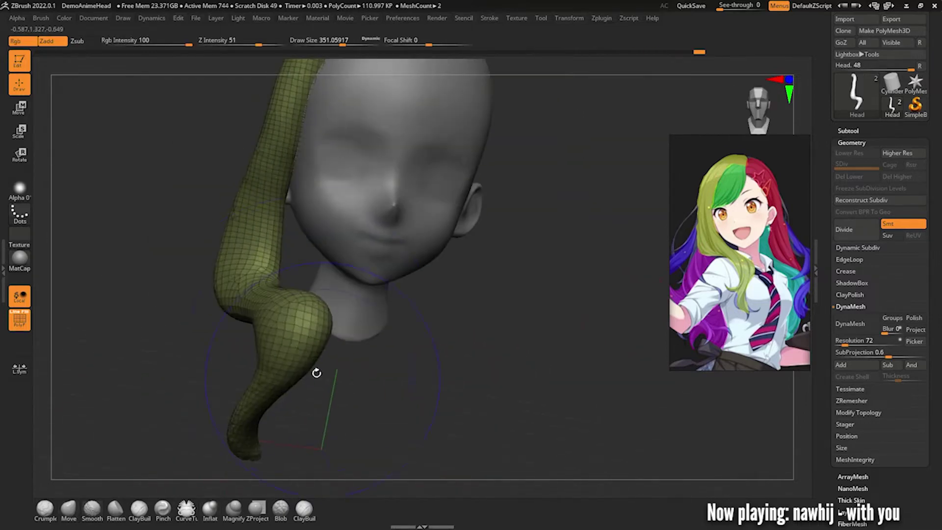
left_click_drag(309, 320, 294, 313)
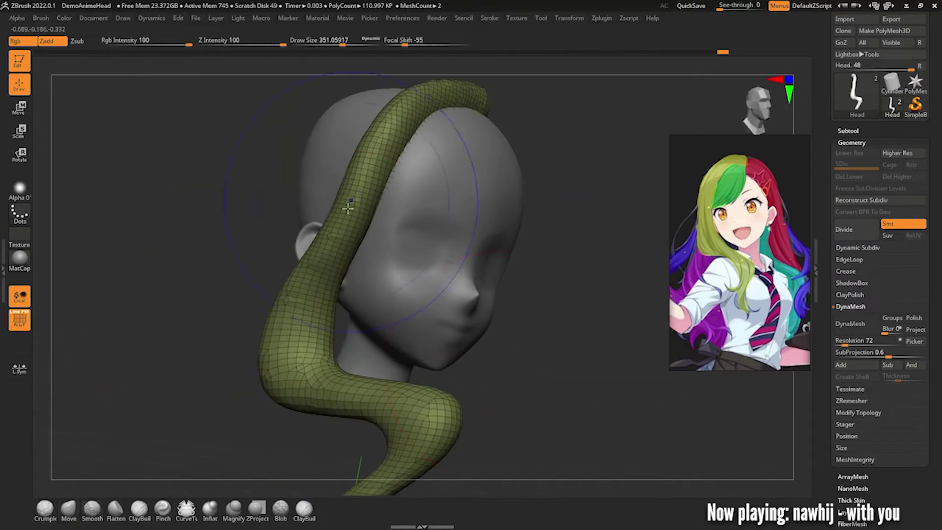
left_click_drag(314, 275, 330, 288)
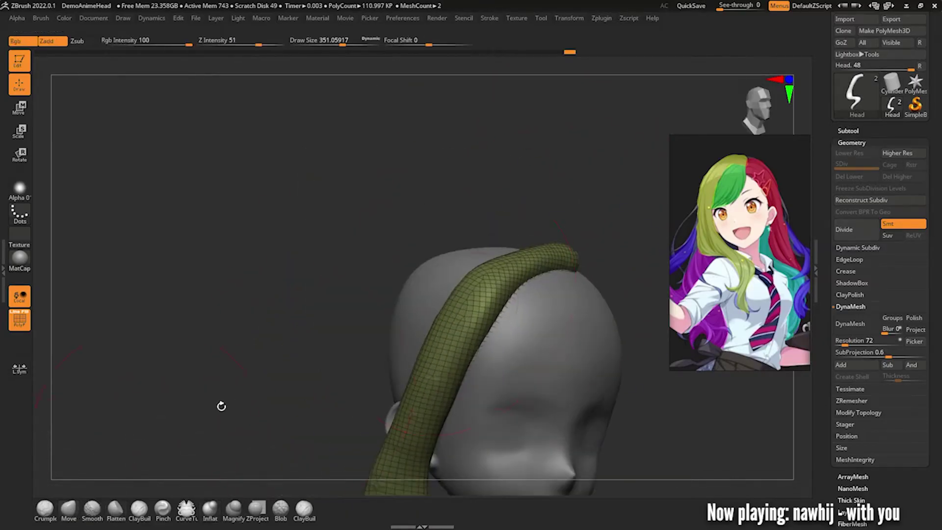
mouse_move(468, 335)
left_mouse_down()
mouse_move(572, 200)
mouse_move(447, 202)
left_mouse_up()
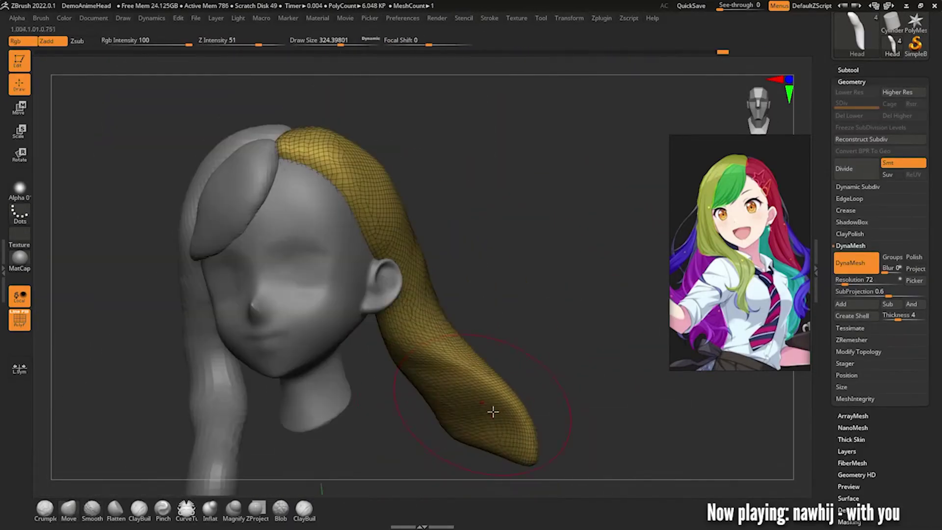
Bring up the Geometry options and make the Head1 hair piece the active subtool.
left_click(851, 82)
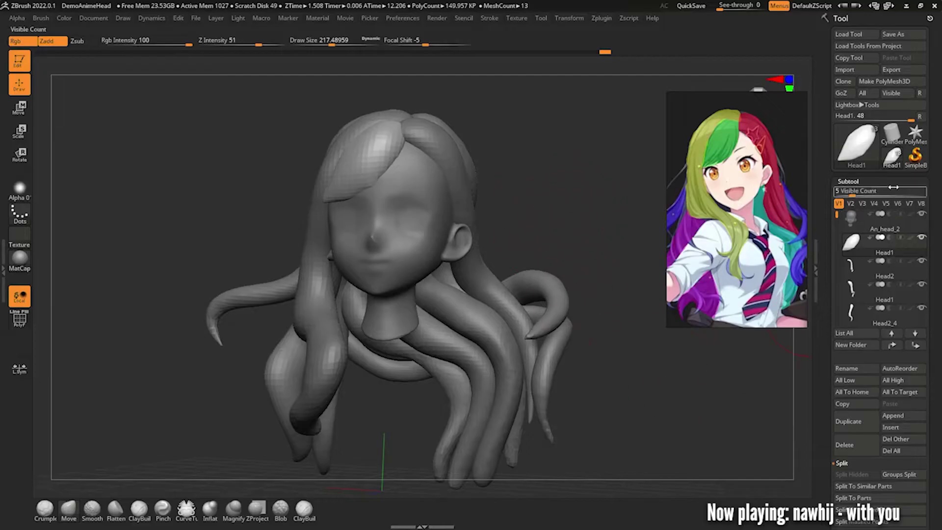
left_click(860, 241)
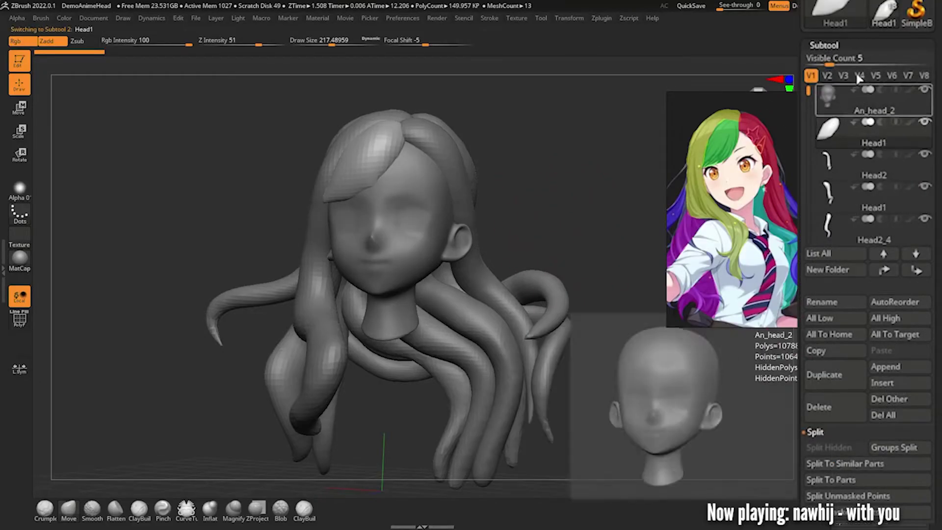
ZRemesh the active hair strand, check its wireframe, and subdivide it with Divide.
left_click(857, 45)
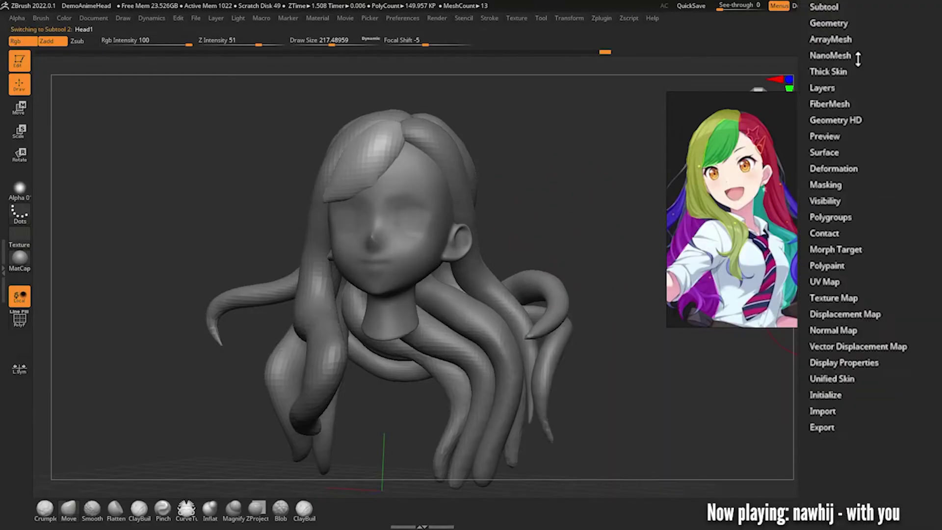
left_click(833, 23)
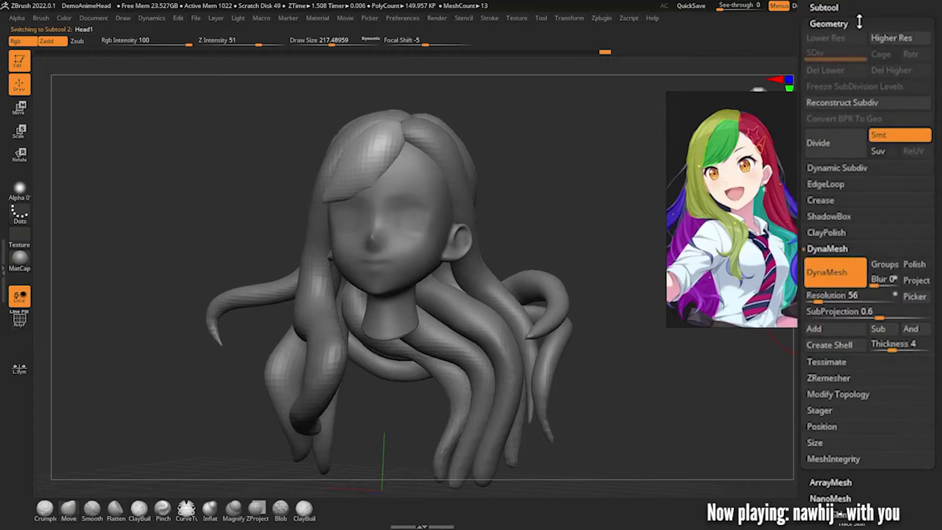
left_click(824, 377)
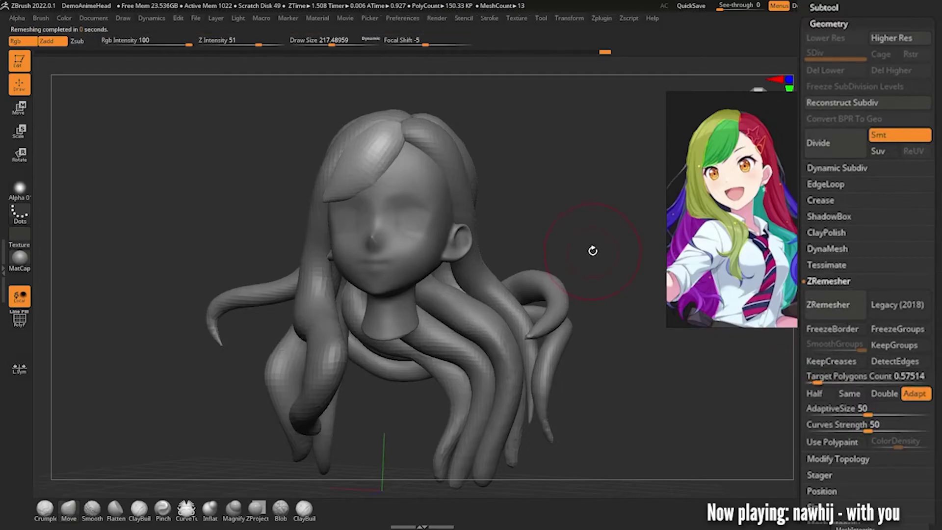
key("shift+f")
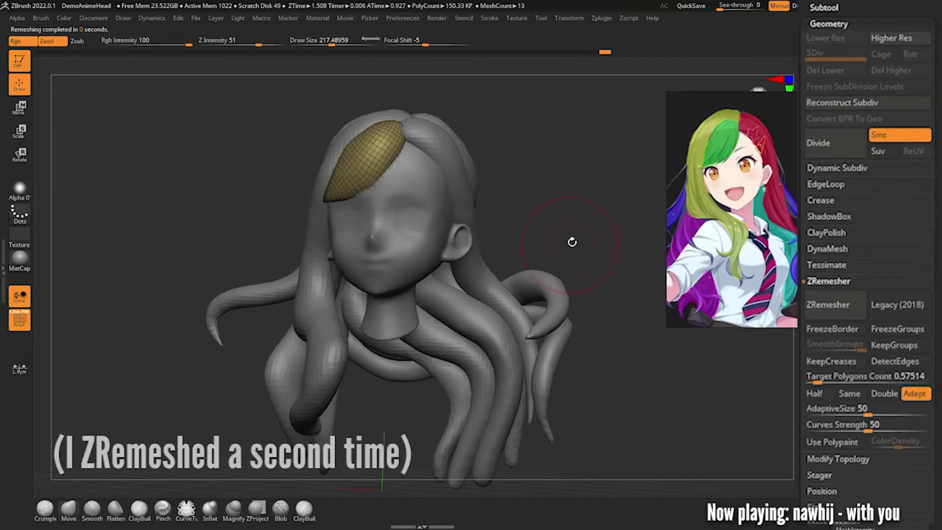
left_click(828, 142)
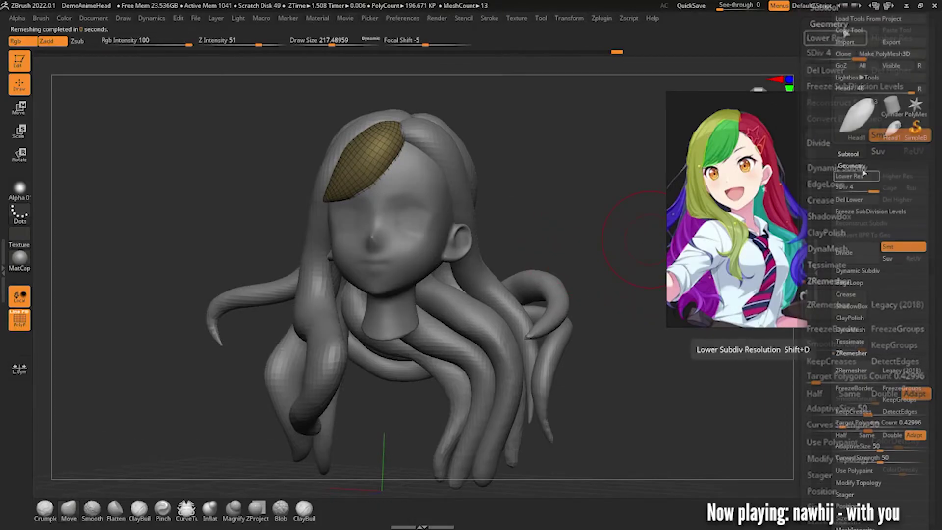
Select the Head2 strand, ZRemesh it with Target Polygons Count 5, then remesh the next strand.
left_click(861, 158)
left_click(856, 71)
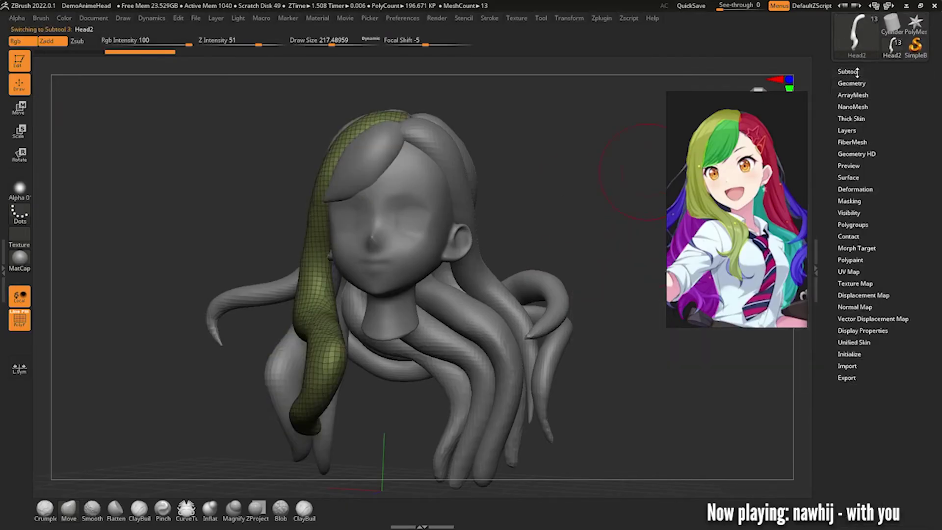
left_click(851, 83)
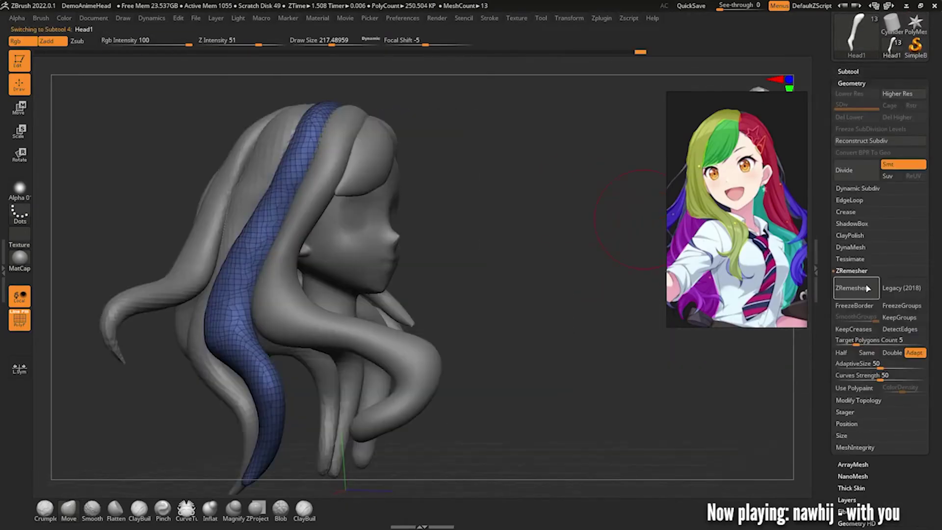
left_click(850, 287)
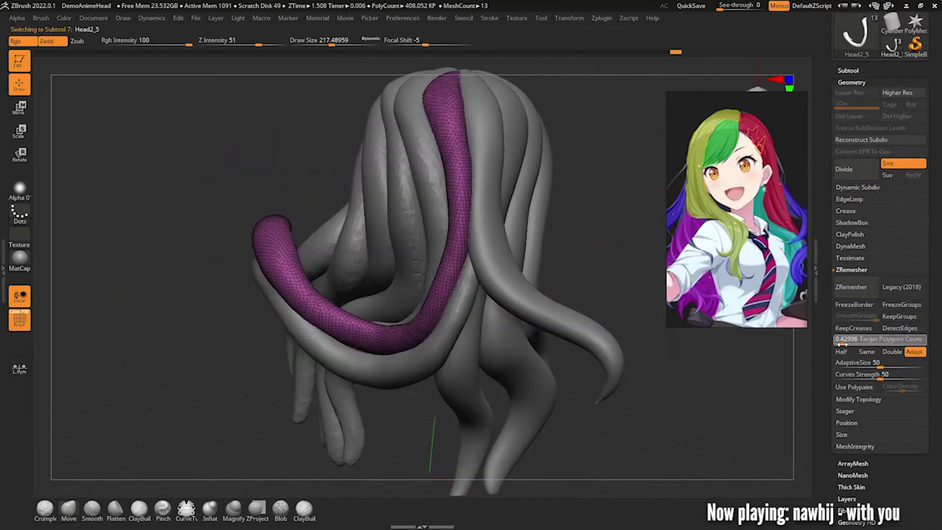
left_click(848, 338)
type("5")
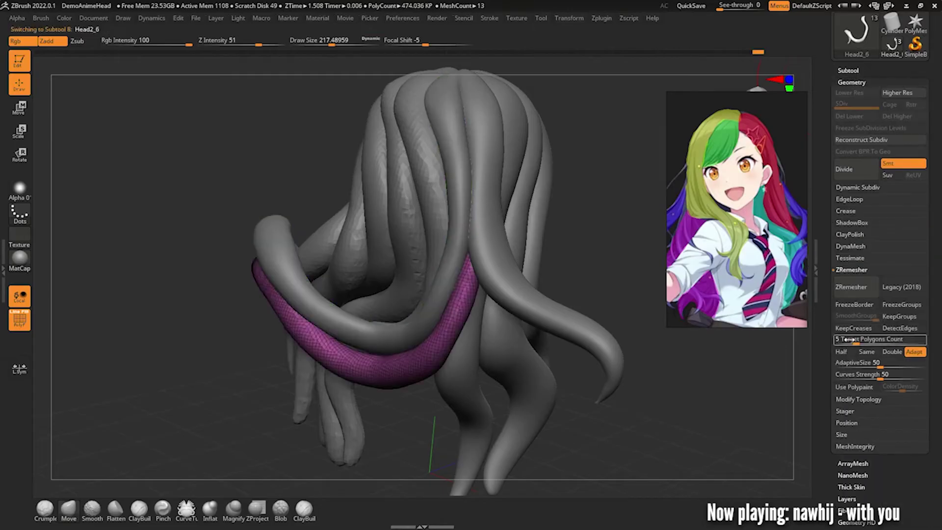
key("Return")
left_click(846, 285)
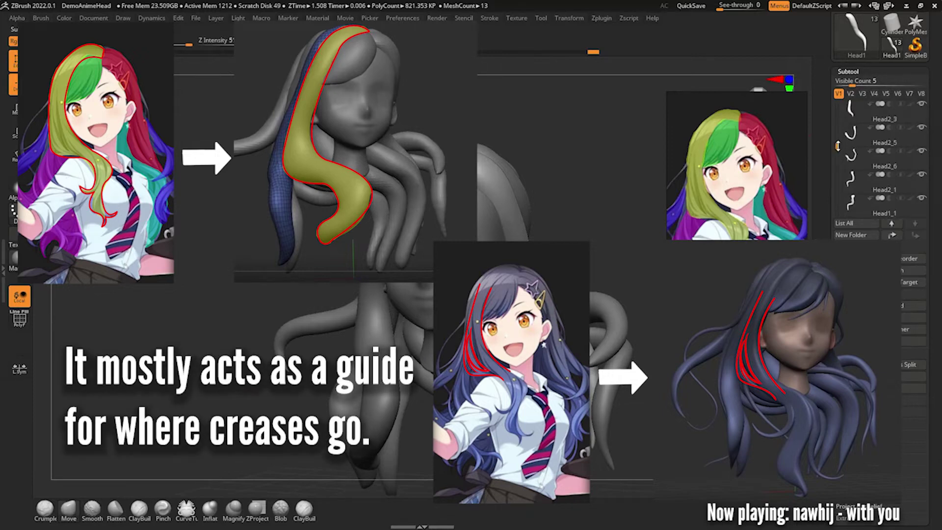
left_click_drag(837, 131, 836, 106)
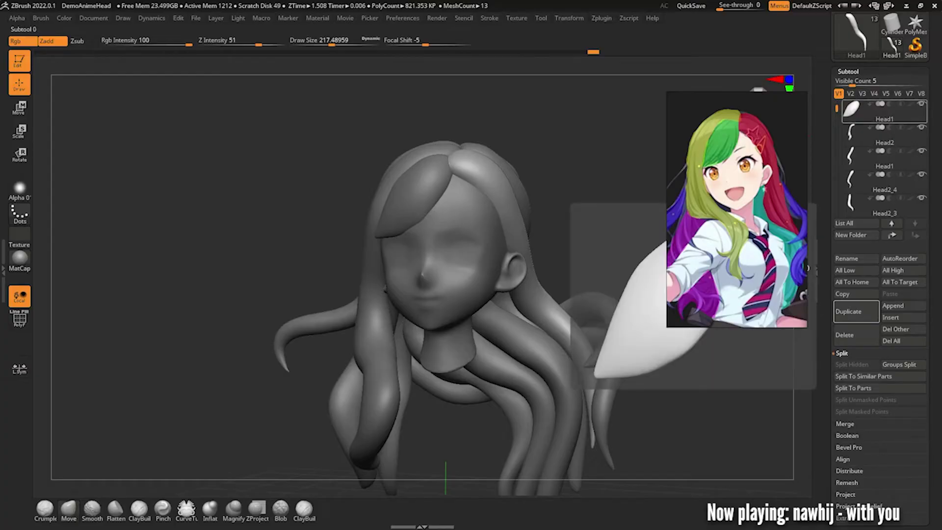
Select the Head1 hair piece and fill it with white using FillObject.
left_click(608, 313, "alt")
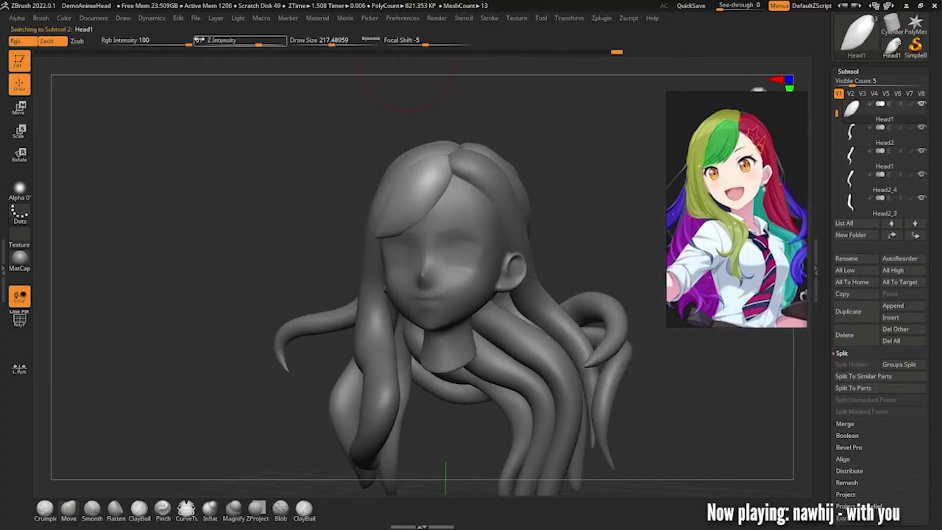
left_click(65, 18)
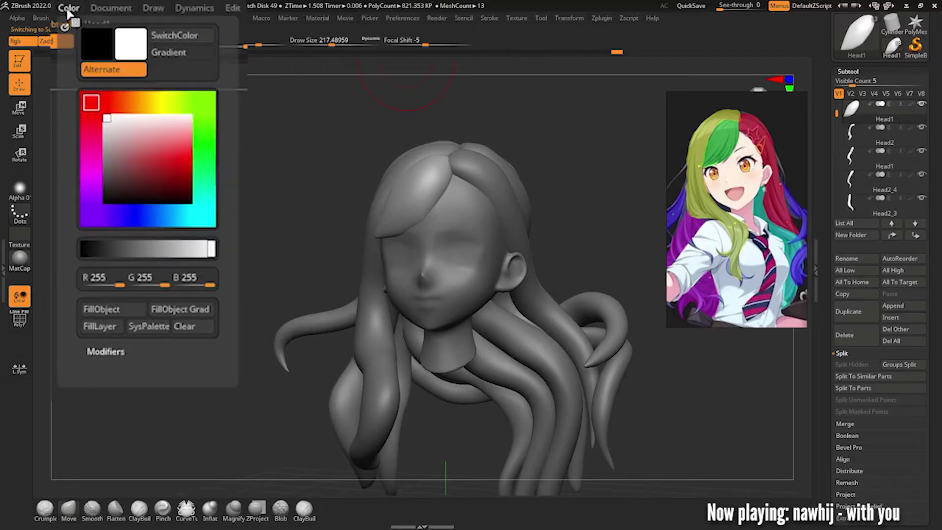
left_click(101, 313)
Select the Head2 strand, then step through the hair subtools back to Head1.
left_click(851, 136)
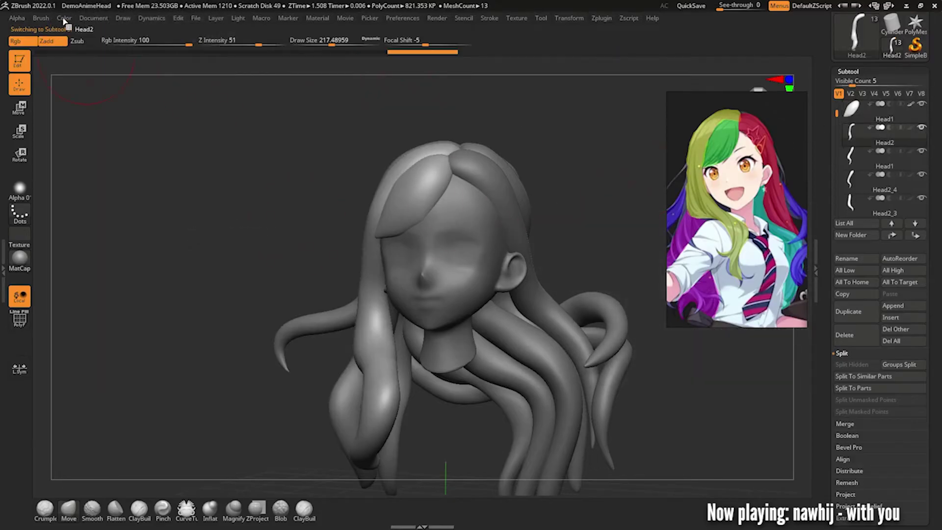
left_click(63, 19)
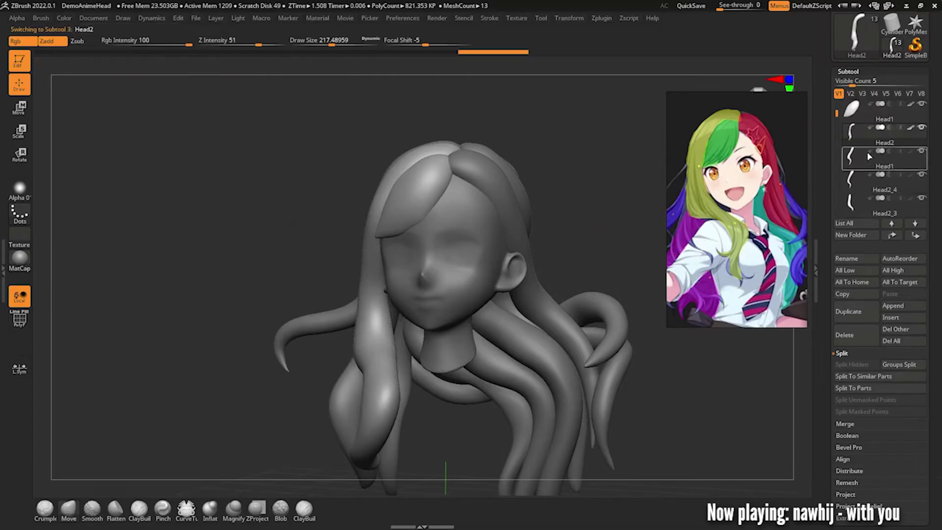
key("Down")
key("Down")
key("Down")
key("Down")
key("Down")
key("Down")
key("Down")
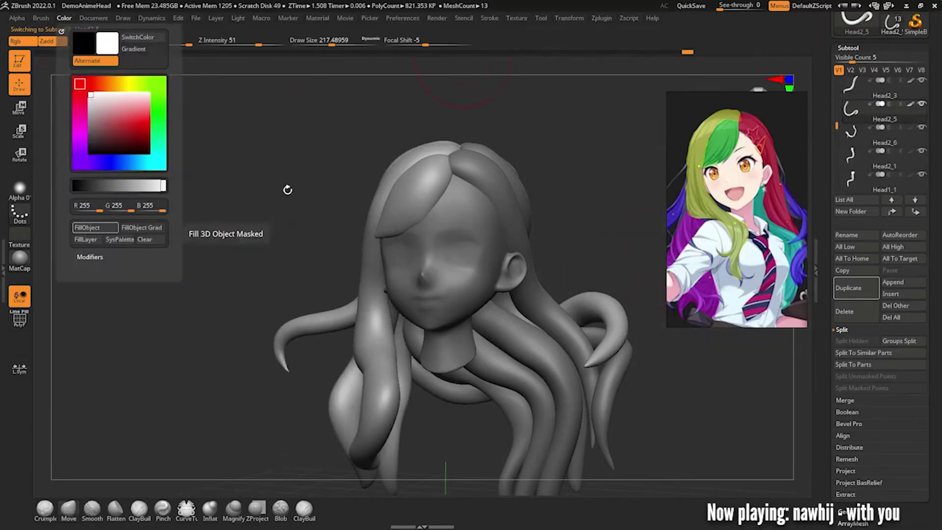
key("Down")
key("Down")
key("Down")
key("Down")
key("Down")
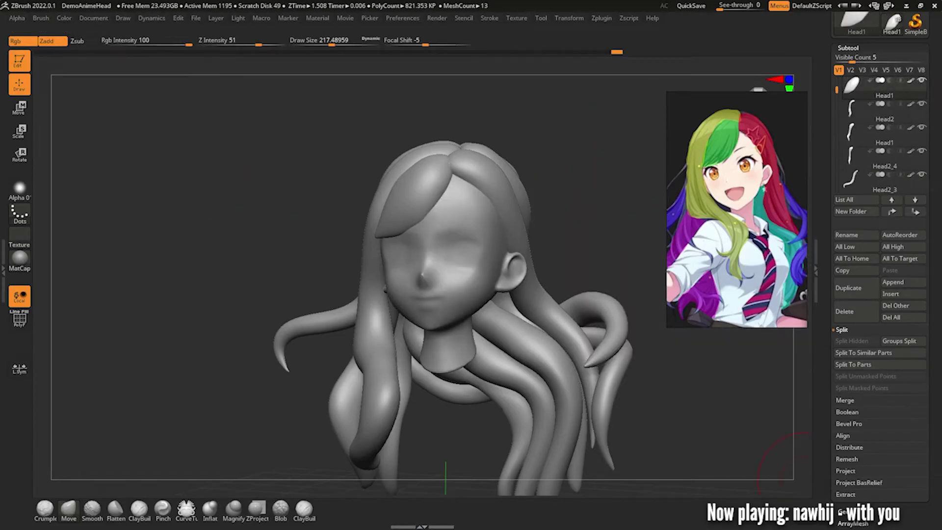
Replace the PureRef reference with the dark-haired girl picture and reframe it.
left_click_drag(728, 231, 727, 235)
scroll(720, 163, "up", 2)
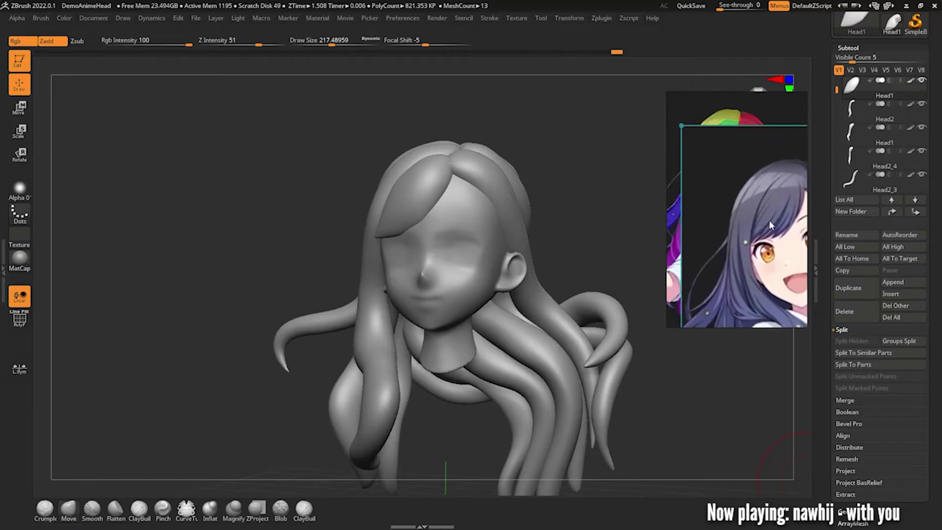
scroll(769, 220, "down", 3)
scroll(721, 186, "up", 3)
scroll(675, 143, "down", 1)
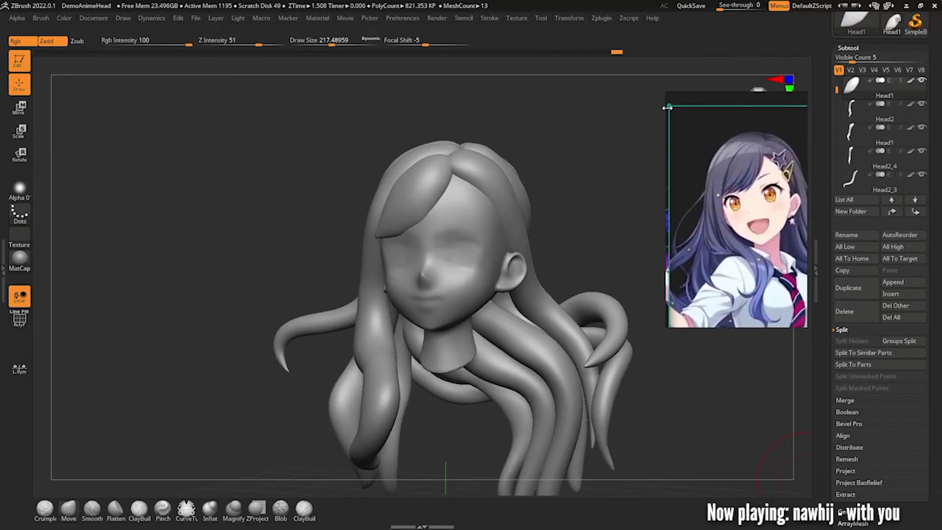
mouse_move(672, 107)
left_mouse_down()
mouse_move(709, 177)
mouse_move(663, 92)
left_mouse_up()
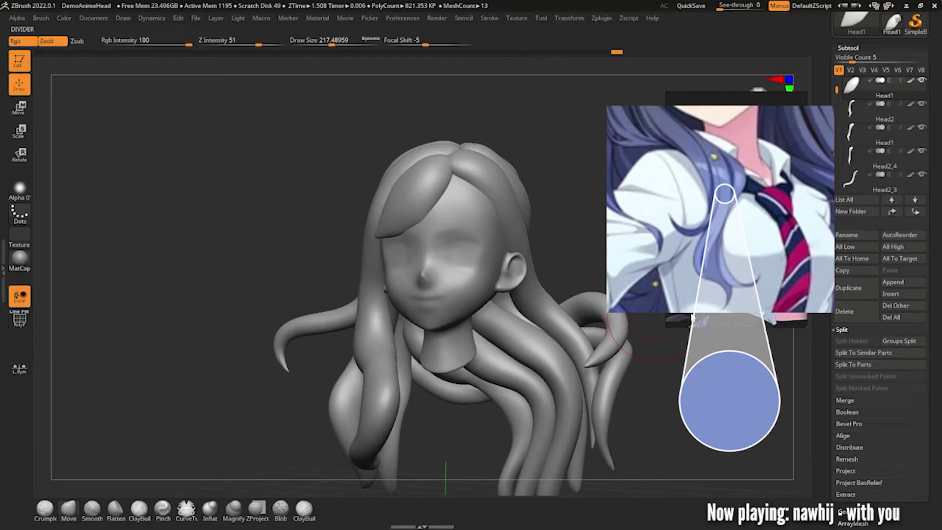
Sample the reference's hair blue, darken it slightly, and fill the Head2 strand with it.
left_click(864, 104)
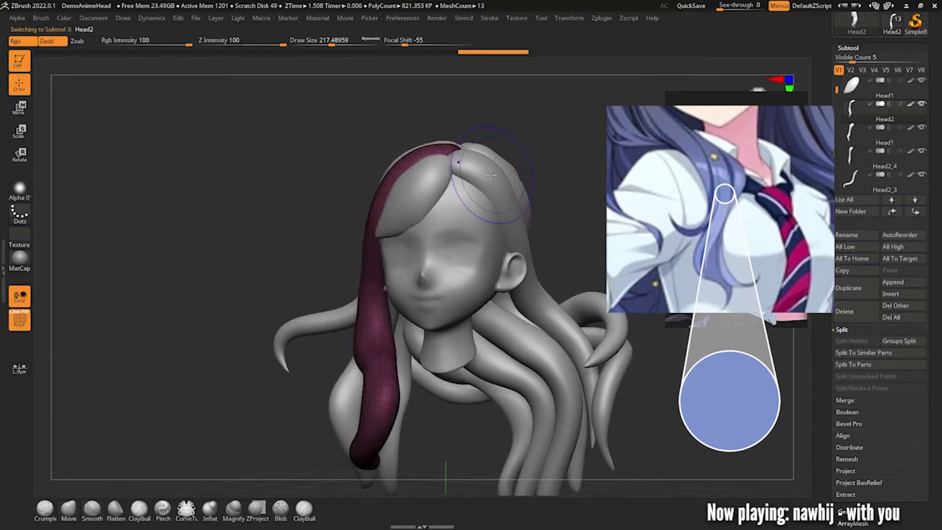
left_click(64, 18)
left_click(108, 163)
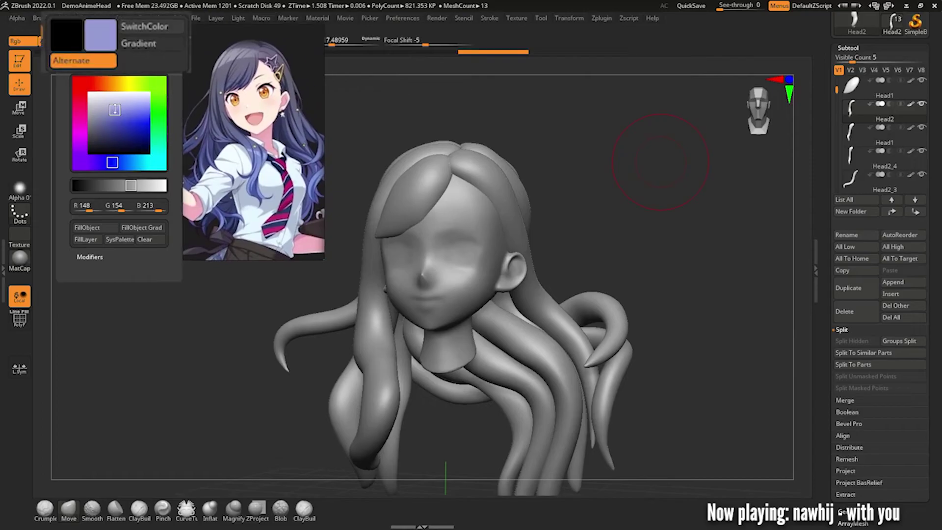
left_click_drag(112, 108, 113, 111)
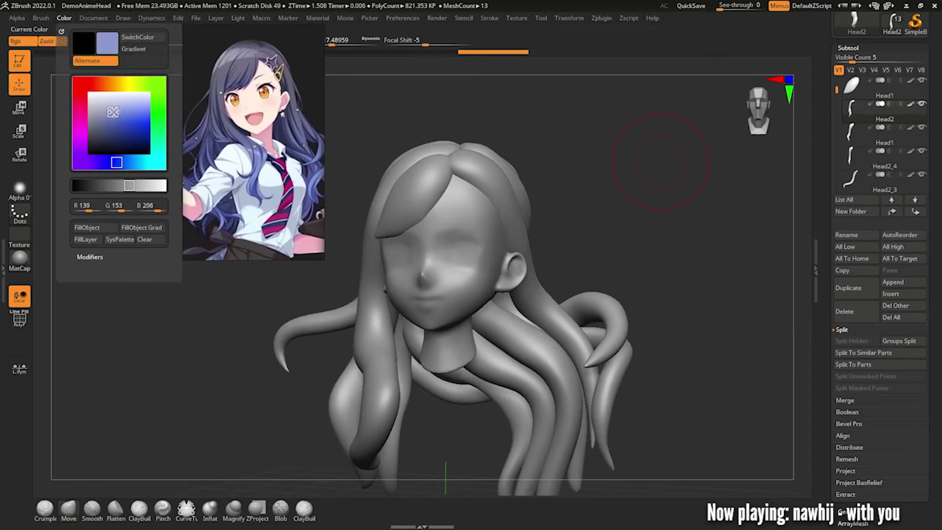
left_click(97, 229)
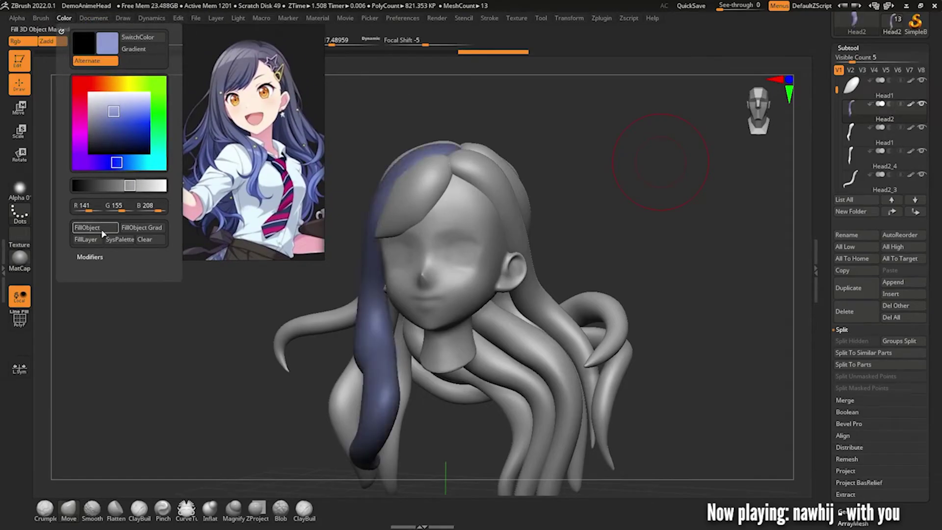
left_click_drag(574, 110, 595, 118)
Choose the Standard sculpting brush from the brush list.
key("b")
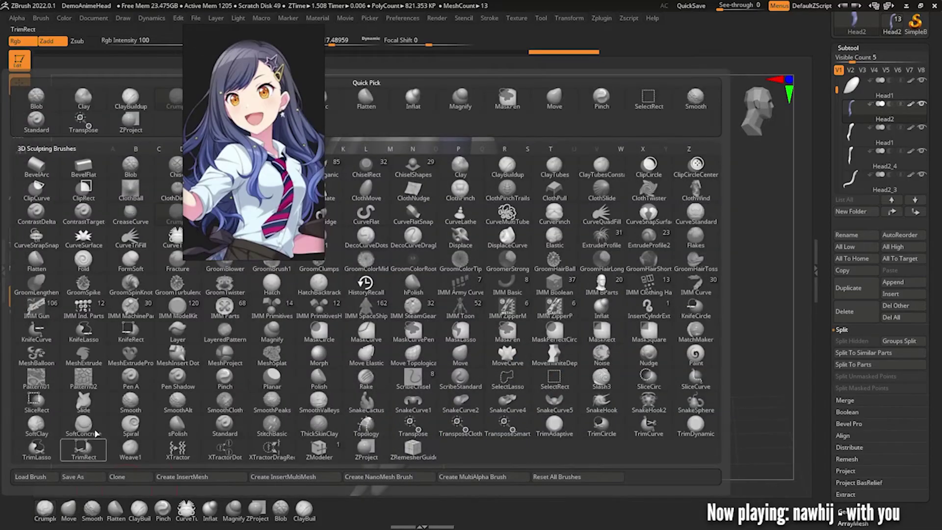
left_click(225, 426)
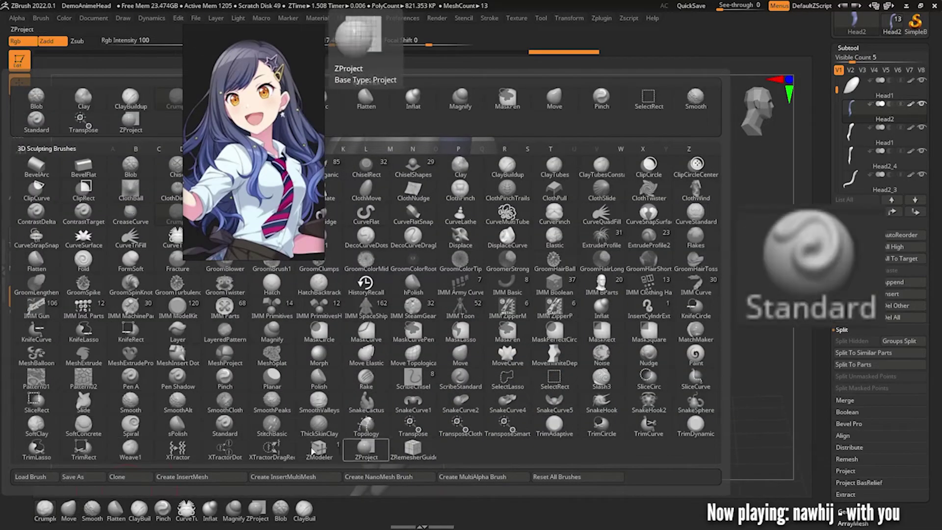
left_click(228, 421)
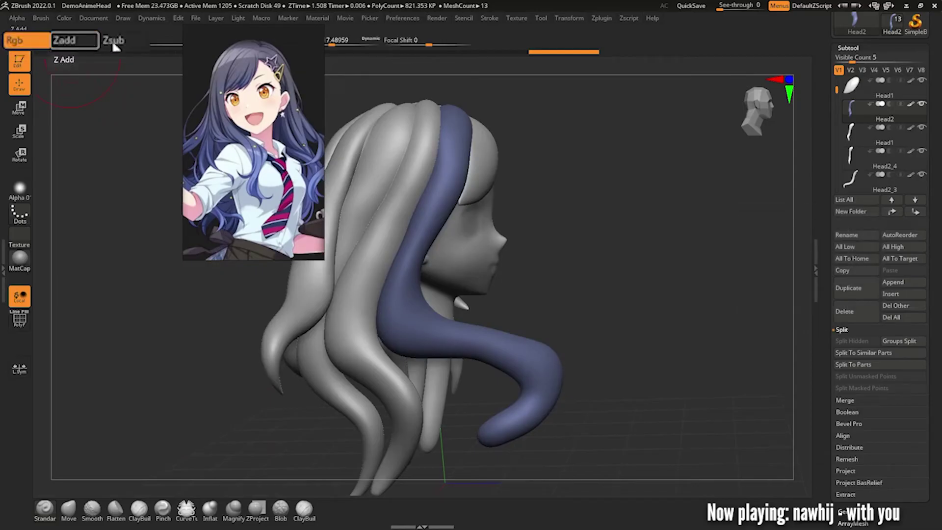
Move the reference picture to the right side of the viewport and orbit toward the front.
left_click(65, 19)
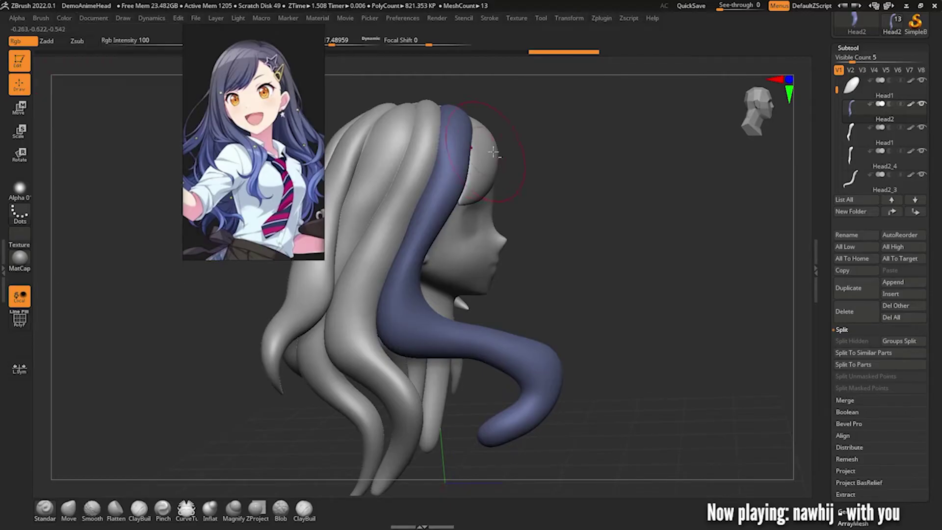
mouse_move(549, 157)
left_mouse_down()
mouse_move(531, 143)
mouse_move(486, 149)
mouse_move(496, 147)
left_mouse_up()
key("space")
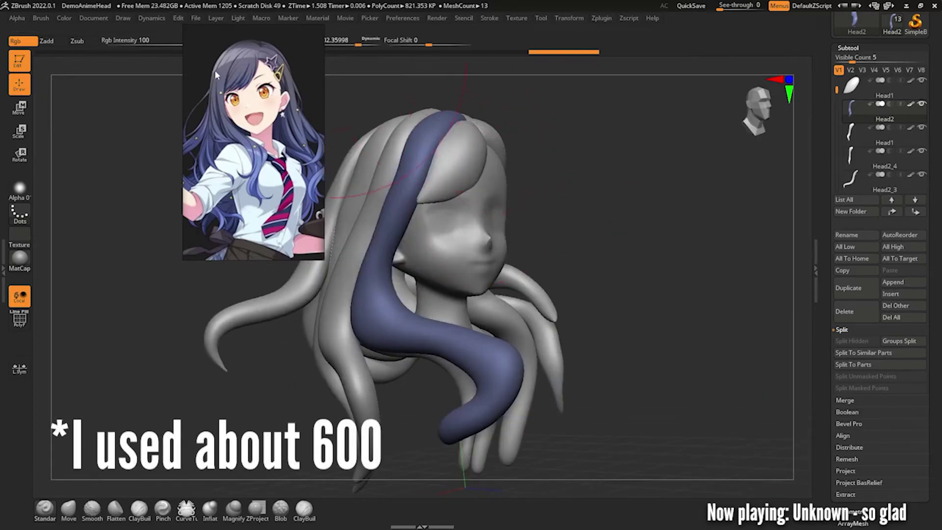
left_click_drag(214, 70, 628, 153)
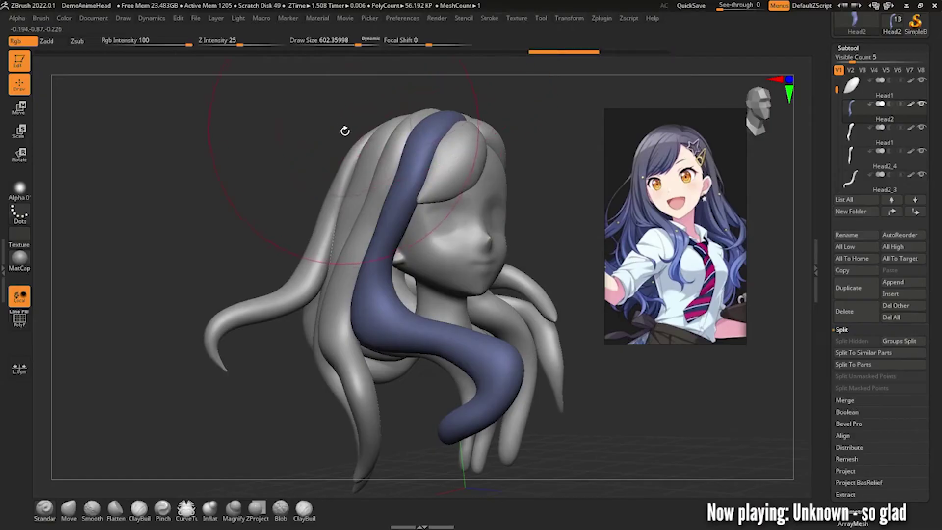
left_click_drag(482, 109, 557, 175)
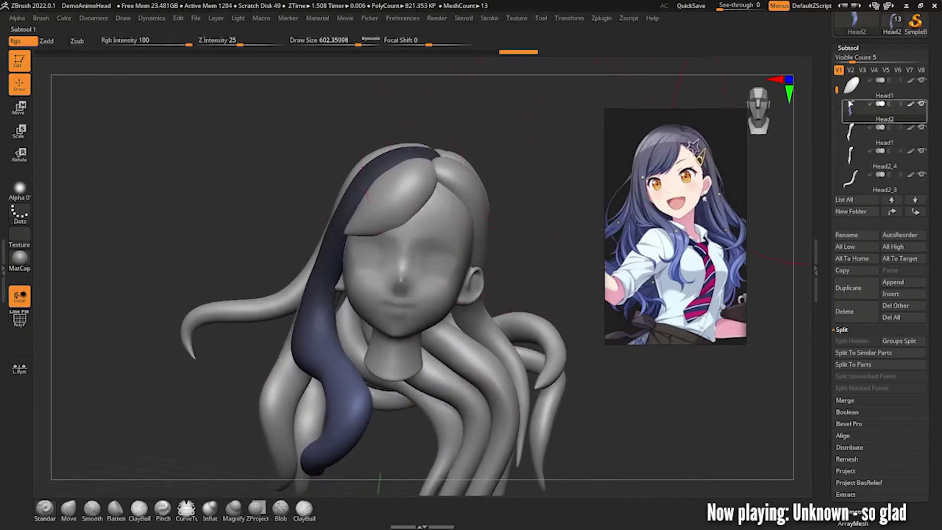
Pick the blue from the painted strand and fill all remaining hair strands with it.
left_click(65, 18)
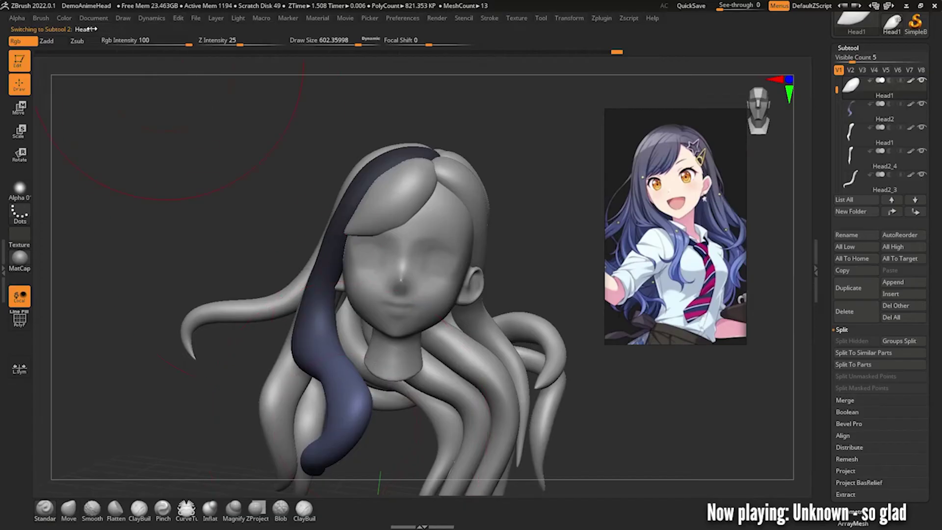
left_click(64, 19)
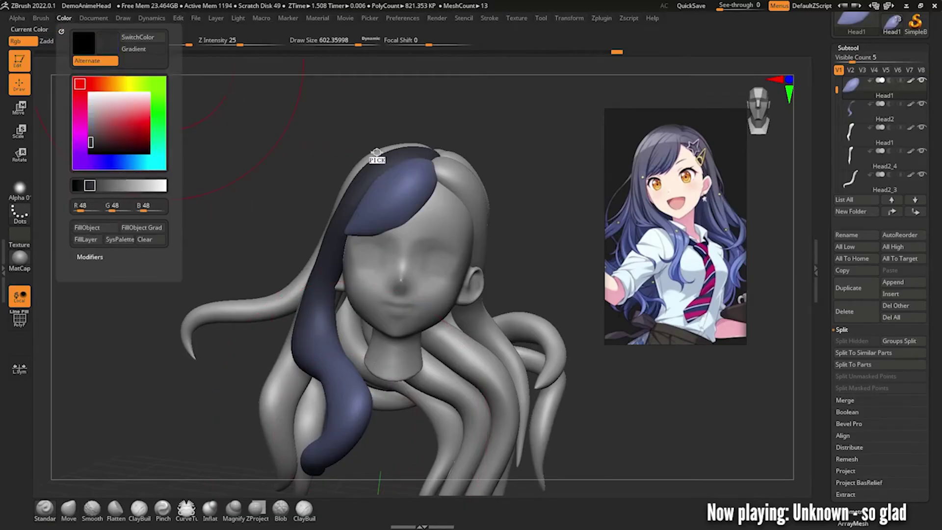
mouse_move(403, 153)
left_mouse_down()
mouse_move(355, 185)
mouse_move(343, 206)
mouse_move(389, 141)
left_mouse_up()
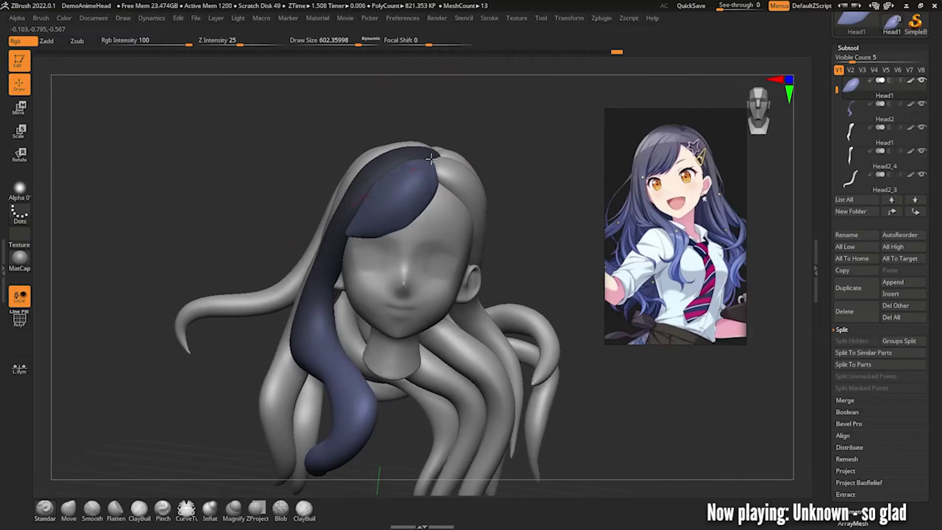
left_click_drag(441, 123, 200, 152)
left_click(200, 152, "alt")
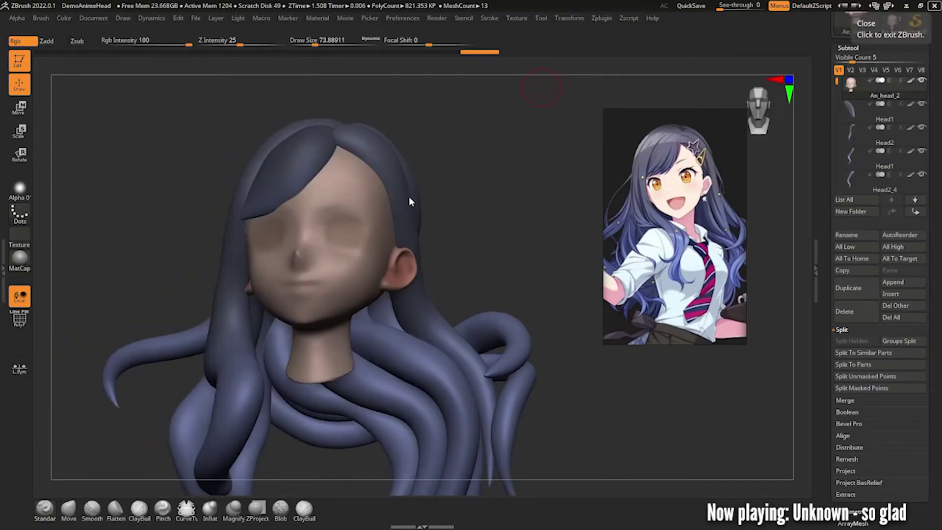
left_click_drag(500, 157, 520, 142)
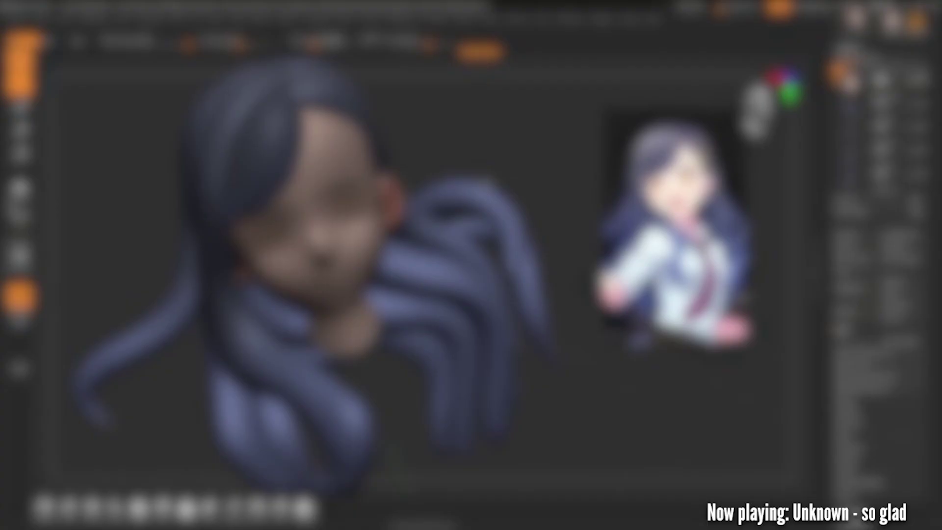
Lower the first hair strand's subdivision level from 4 to 2 in Geometry.
mouse_move(520, 187)
left_mouse_down()
mouse_move(412, 153)
mouse_move(478, 152)
mouse_move(511, 137)
mouse_move(501, 150)
left_mouse_up()
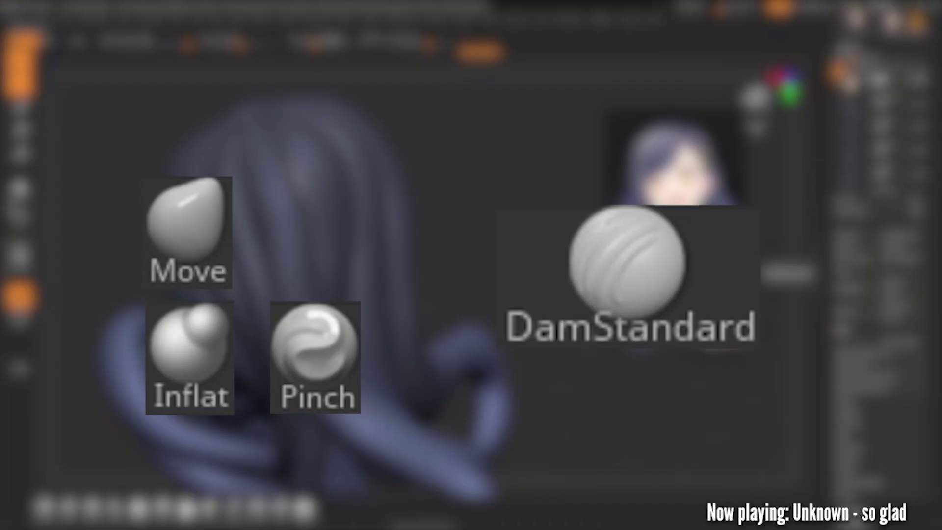
left_click(847, 47)
left_click(856, 59)
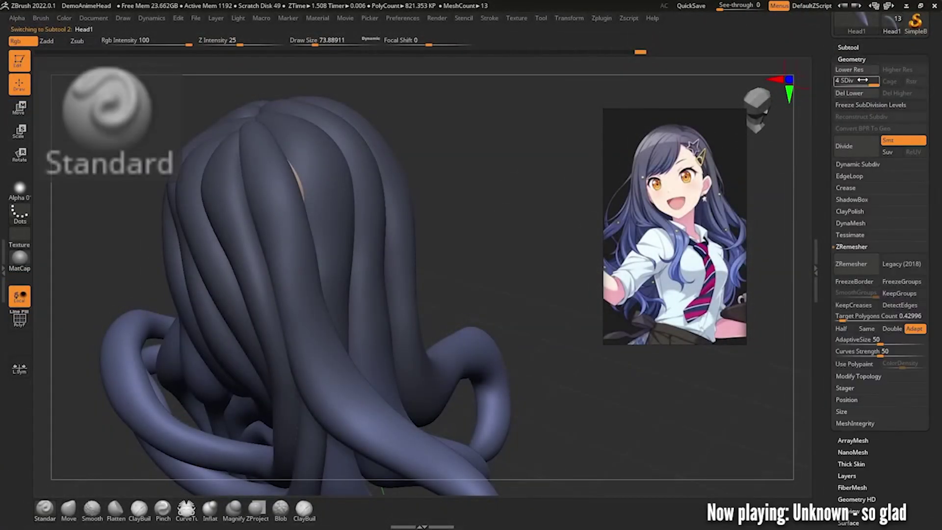
left_click_drag(862, 80, 855, 81)
left_click_drag(689, 122, 500, 149)
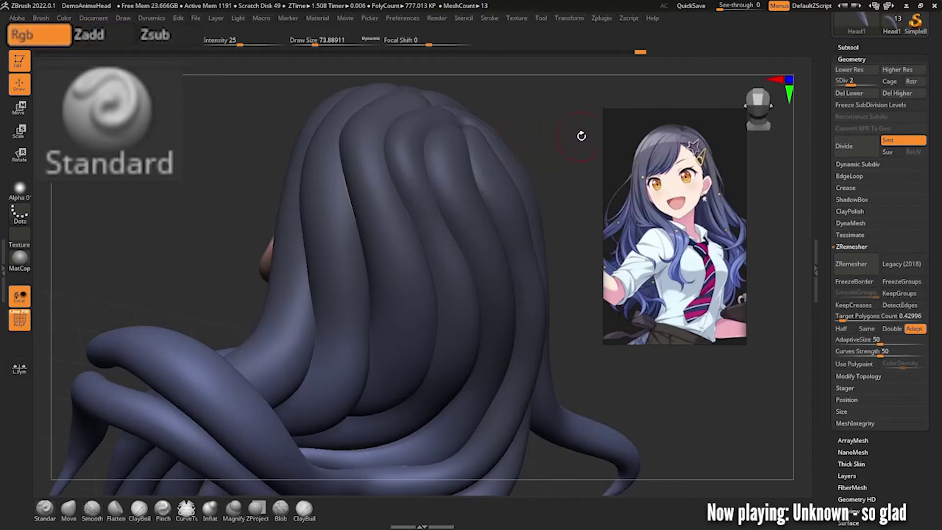
mouse_move(581, 136)
left_mouse_down()
mouse_move(547, 166)
mouse_move(530, 164)
mouse_move(540, 161)
left_mouse_up()
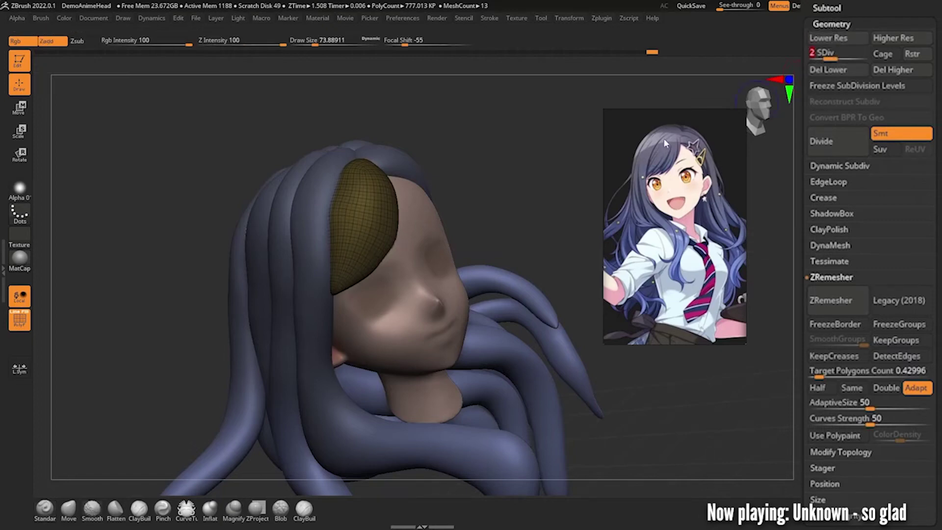
Switch to other hair strands, including Head2, to lower their subdivisions, checking the polygroup wireframe.
left_click(824, 8)
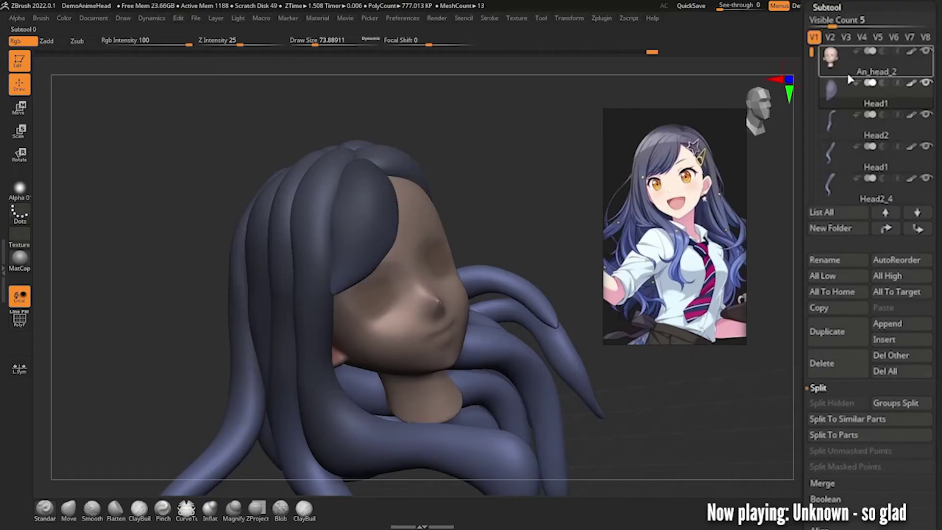
left_click(826, 7)
left_click(839, 88)
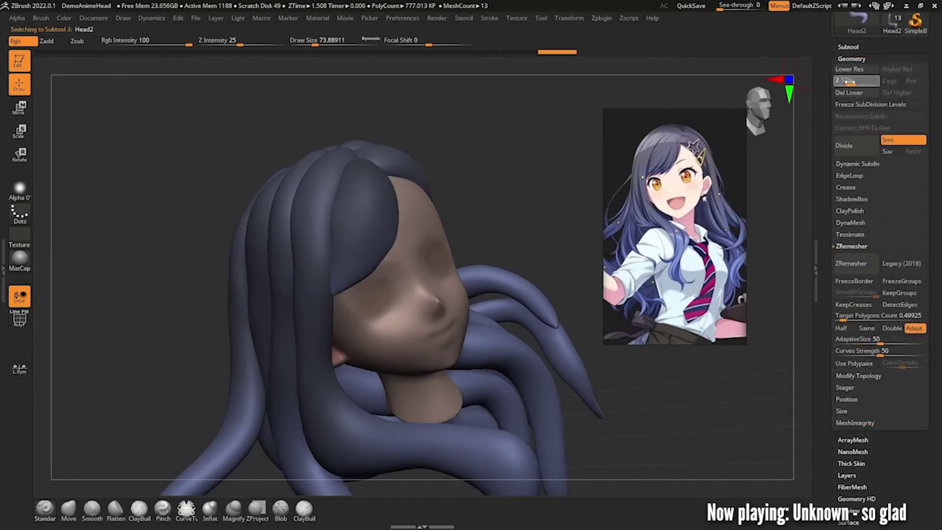
left_click_drag(491, 392, 196, 392)
left_click(848, 46)
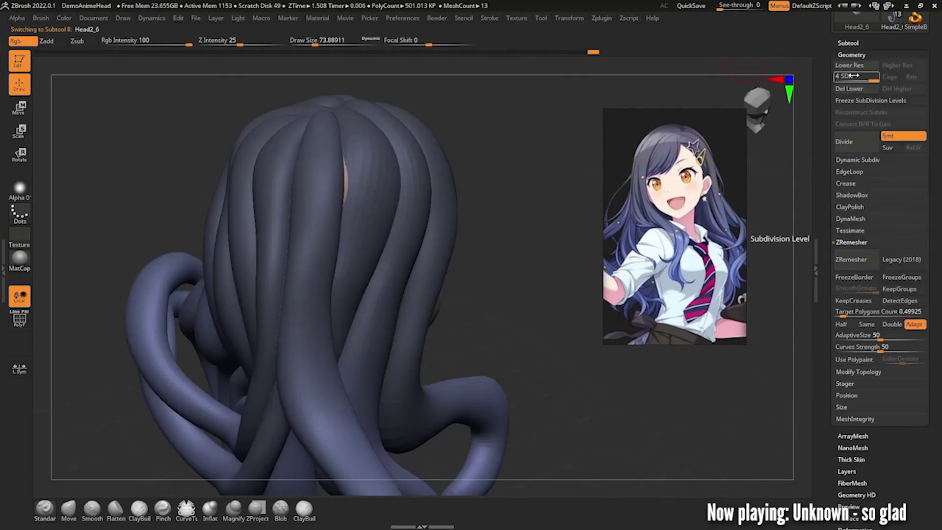
left_click(879, 101)
left_click_drag(344, 147, 600, 229)
key("shift+f")
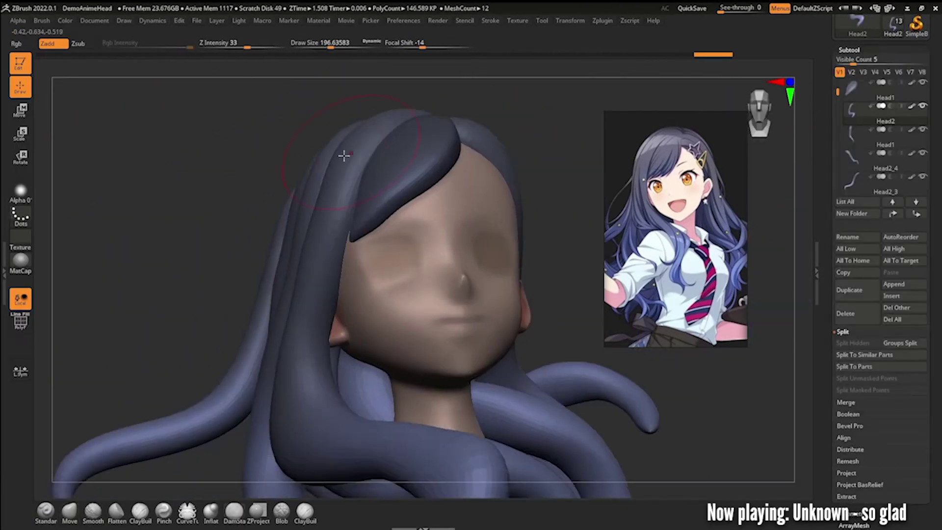
left_click_drag(343, 151, 445, 239)
left_click(445, 239, "alt")
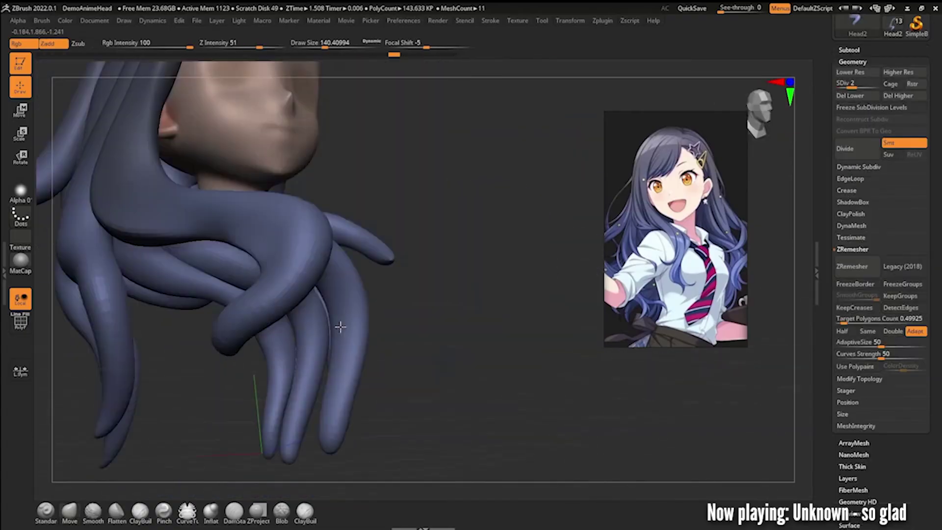
mouse_move(399, 325)
left_mouse_down()
mouse_move(357, 347)
mouse_move(158, 120)
mouse_move(335, 221)
mouse_move(465, 185)
mouse_move(486, 196)
left_mouse_up()
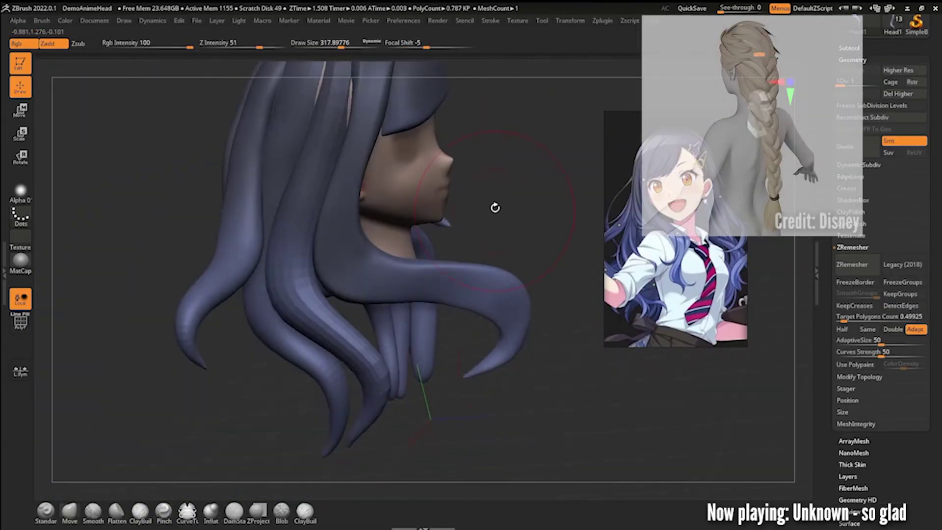
left_click(490, 20)
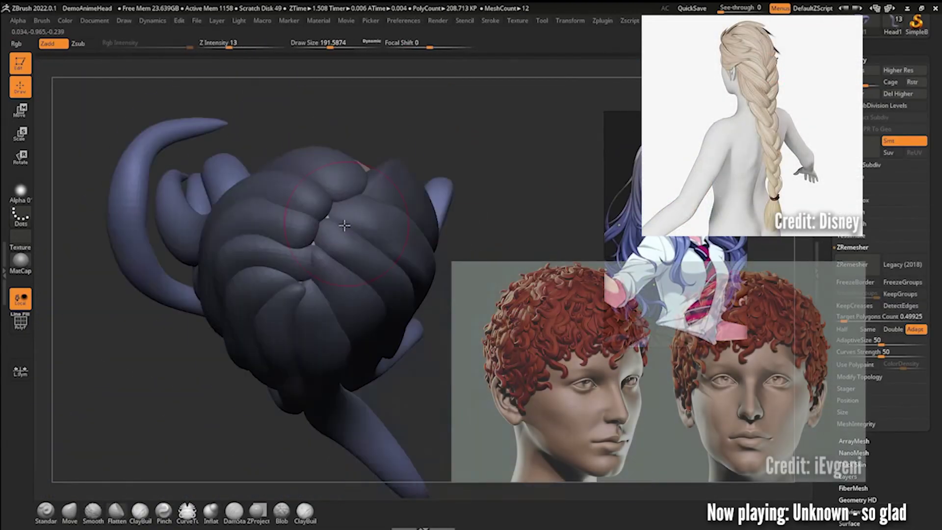
Orbit the blue-haired head to a side view.
mouse_move(373, 206)
left_mouse_down()
mouse_move(466, 181)
mouse_move(376, 132)
mouse_move(478, 259)
left_mouse_up()
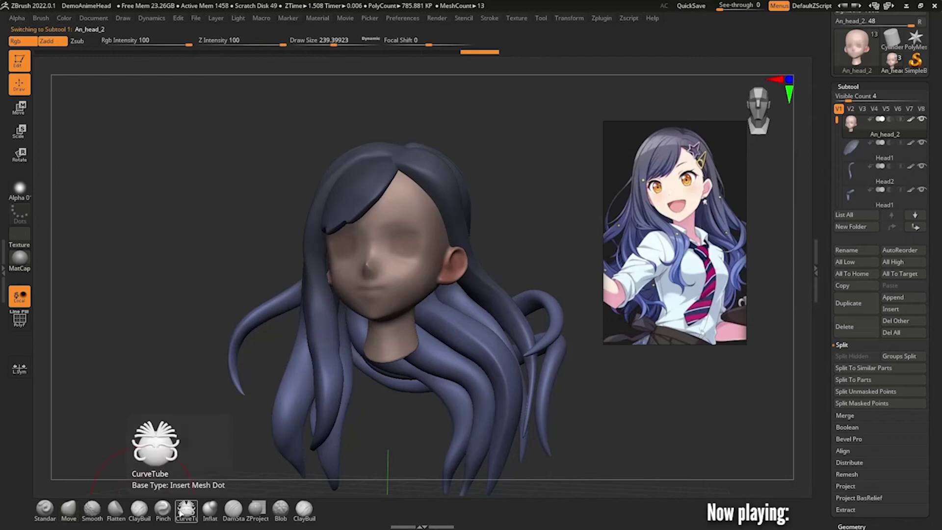
Shrink the brush and draw a thin CurveTube strand along the hair.
key("space")
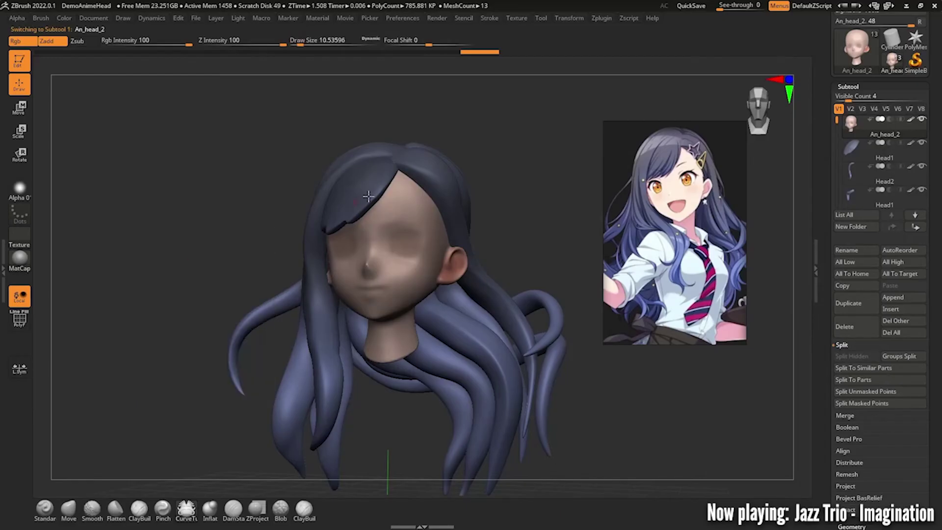
left_click(273, 269)
left_click_drag(221, 242, 432, 216)
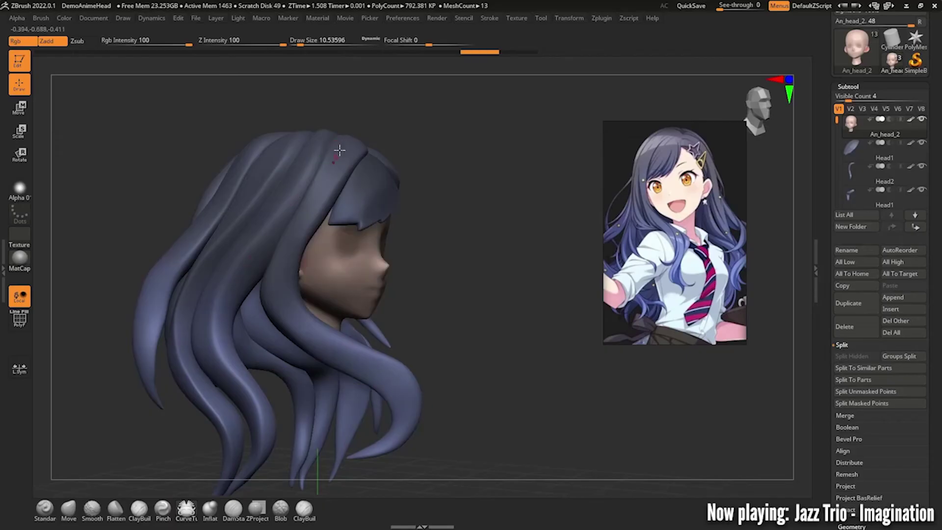
Split the new strand into its own subtool, delete the leftover piece, and select An_head_8.
left_click(853, 379)
key("w")
left_click(844, 326)
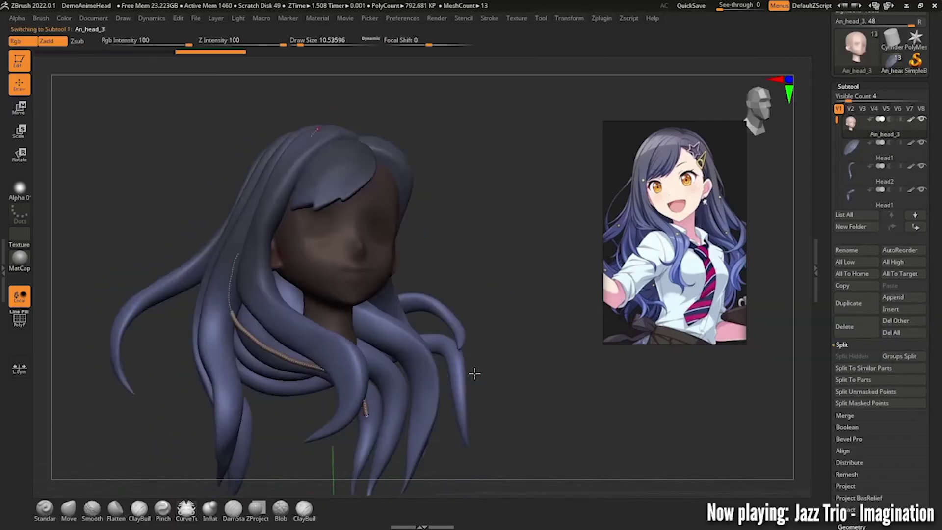
mouse_move(474, 372)
left_mouse_down()
mouse_move(516, 285)
mouse_move(202, 353)
mouse_move(206, 435)
mouse_move(490, 186)
left_mouse_up()
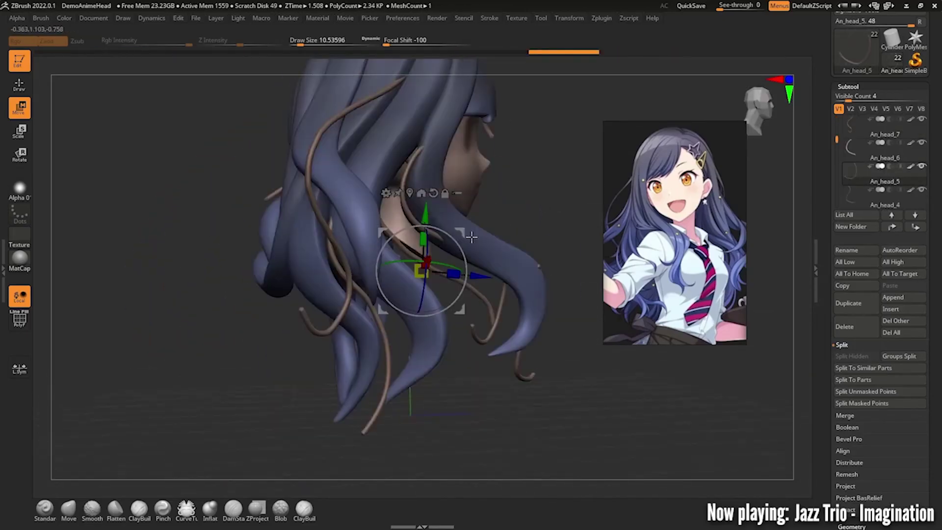
left_click(859, 135)
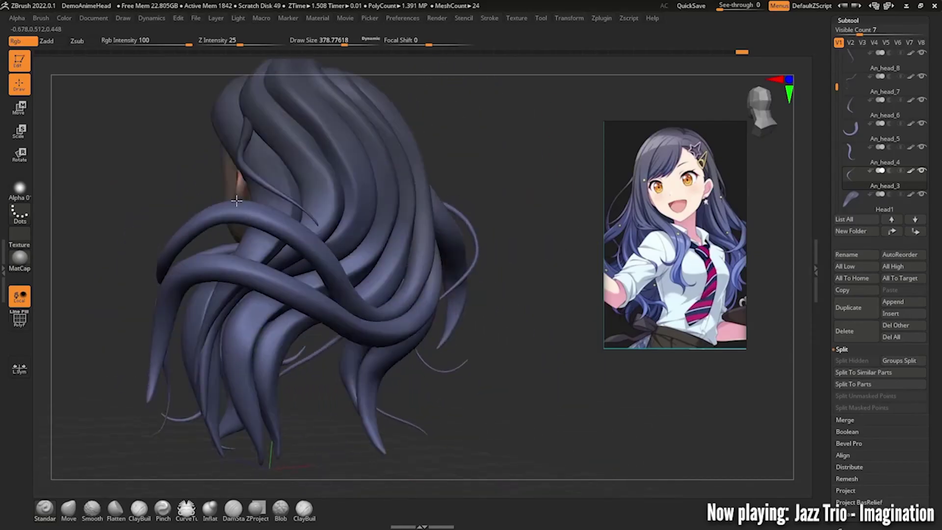
Orbit the hair round to the front and reframe the whole head.
left_click_drag(229, 202, 384, 167)
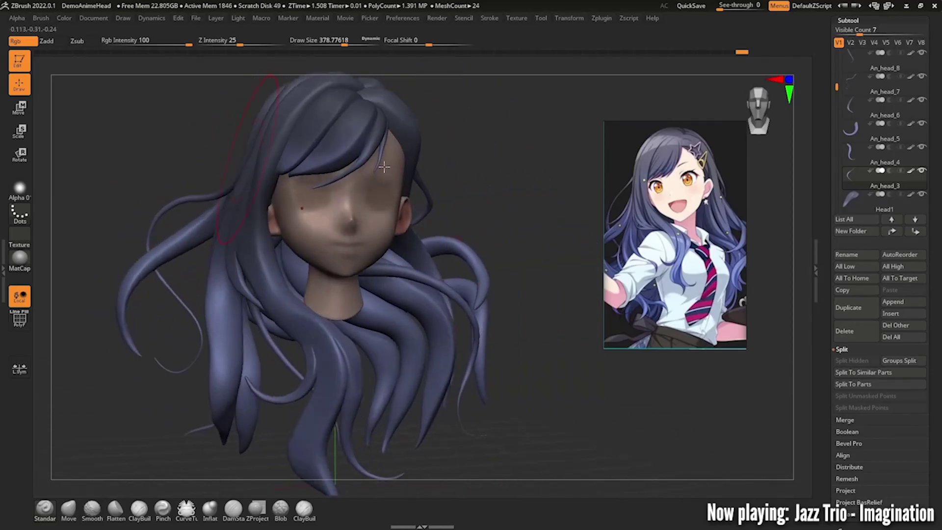
left_click_drag(516, 165, 542, 178)
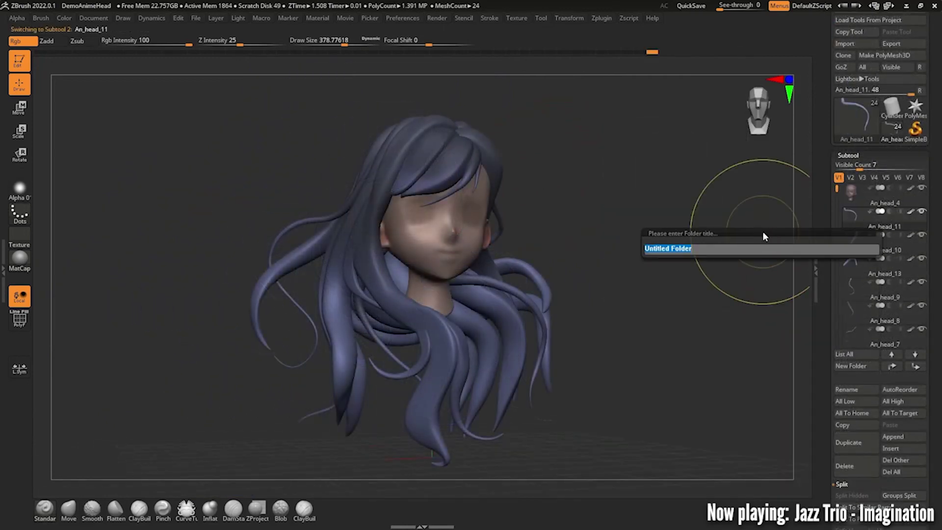
Name the folder Hair and move the thin strand subtools into it.
key("Return")
scroll(862, 287, "down", 5)
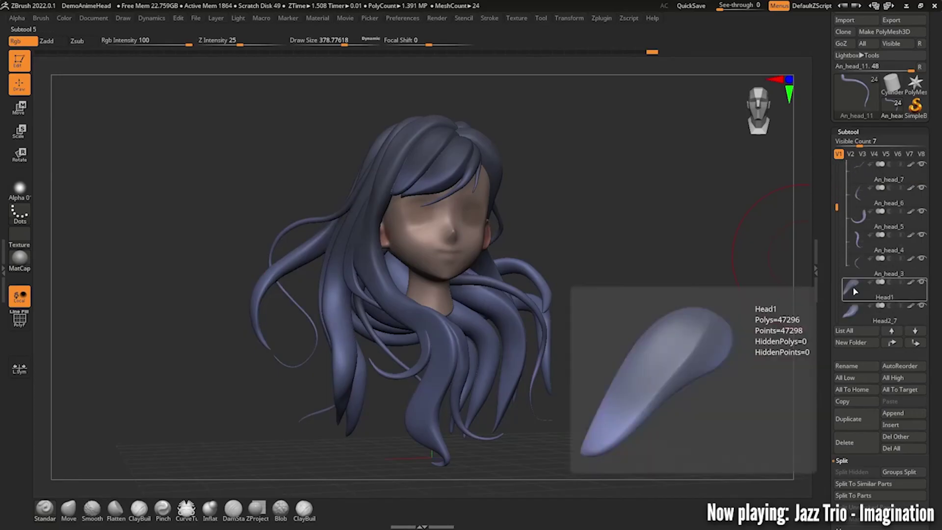
scroll(854, 291, "down", 3)
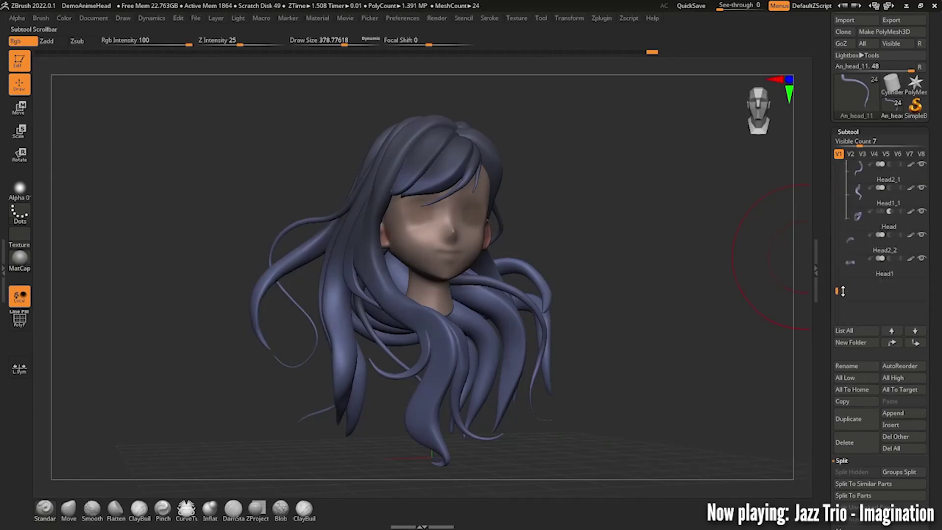
scroll(892, 342, "down", 3)
left_click(855, 416)
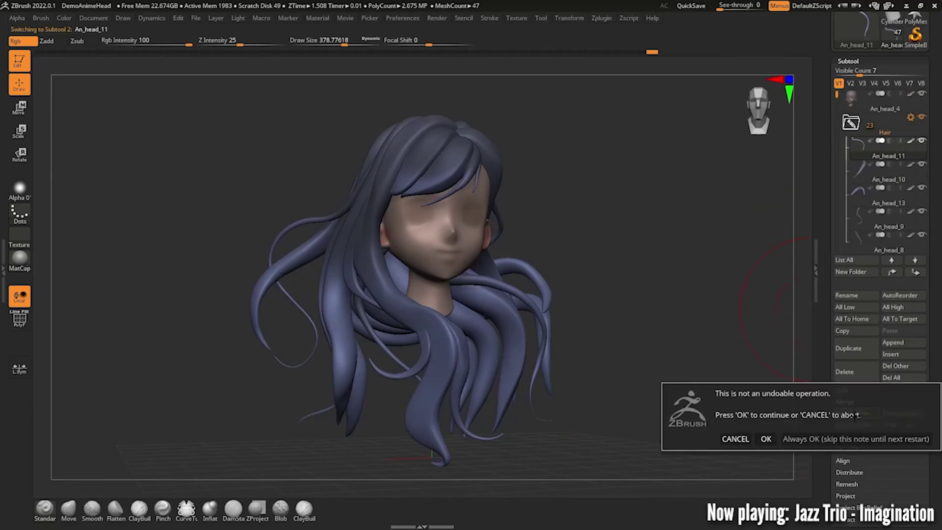